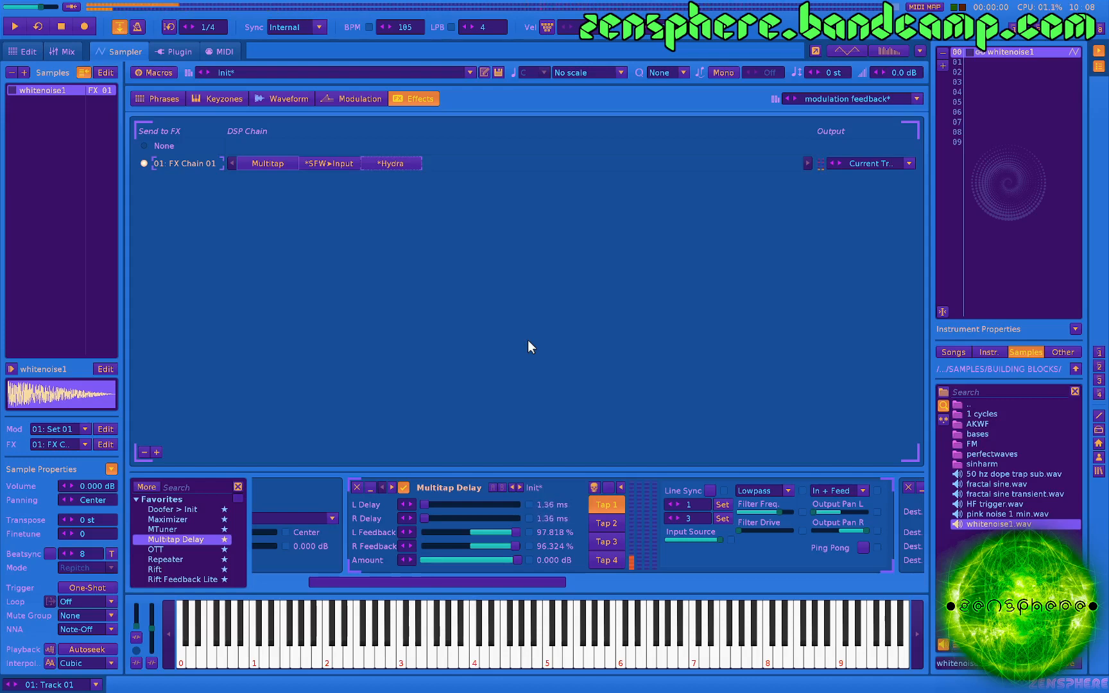
# Adjust the sensitivity and raise the release of the Signal Follower in the existing whitenoise1 instrument's effect chain.
pyautogui.hscroll(2, 525, 531)
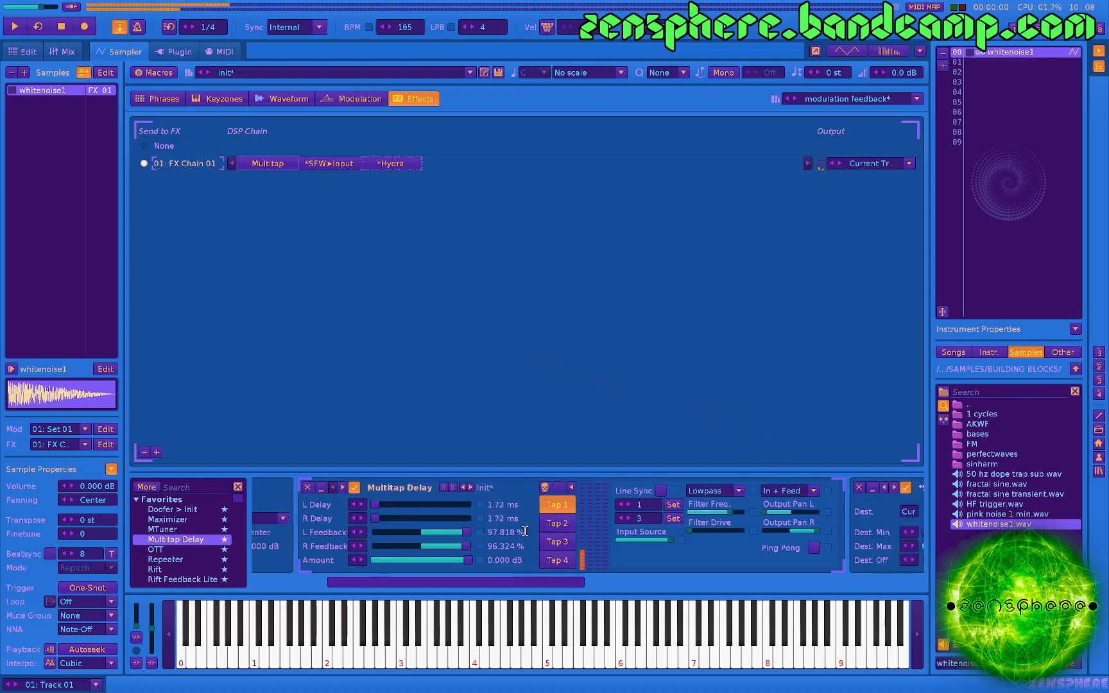
pyautogui.hscroll(10, 525, 531)
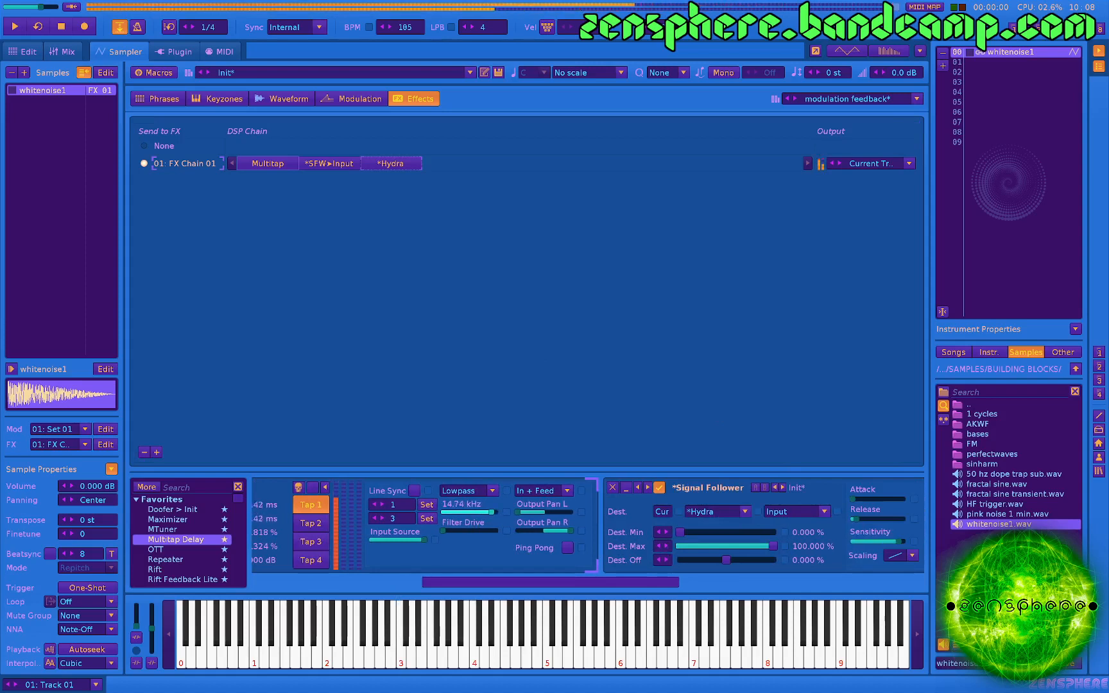
pyautogui.hscroll(4, 715, 537)
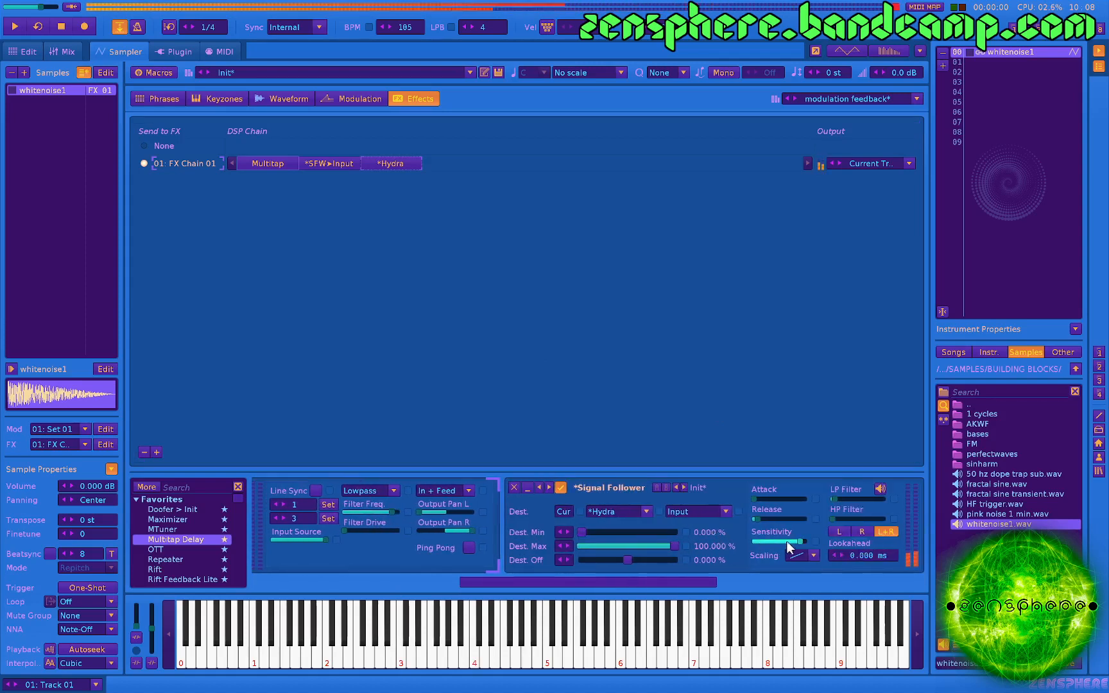
pyautogui.moveTo(788, 547)
pyautogui.mouseDown()
pyautogui.moveTo(772, 542)
pyautogui.moveTo(798, 541)
pyautogui.mouseUp()
pyautogui.click(772, 519)
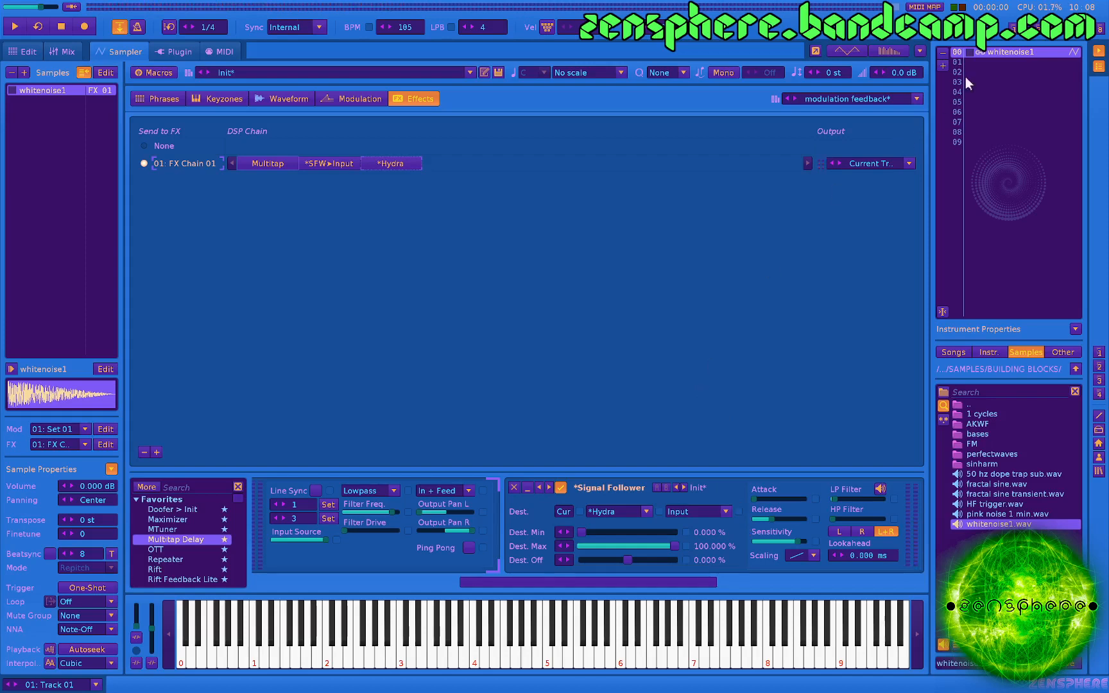
# Load the "modulation feedback" effect chain preset into the empty instrument slot 01.
pyautogui.click(992, 62)
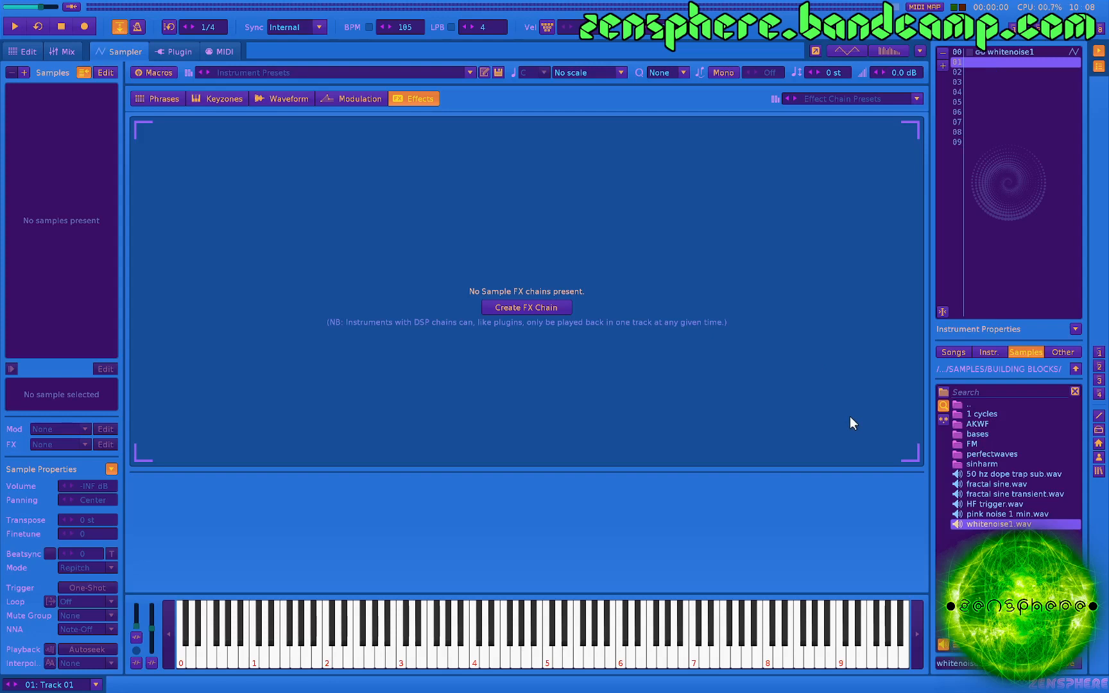
pyautogui.click(812, 100)
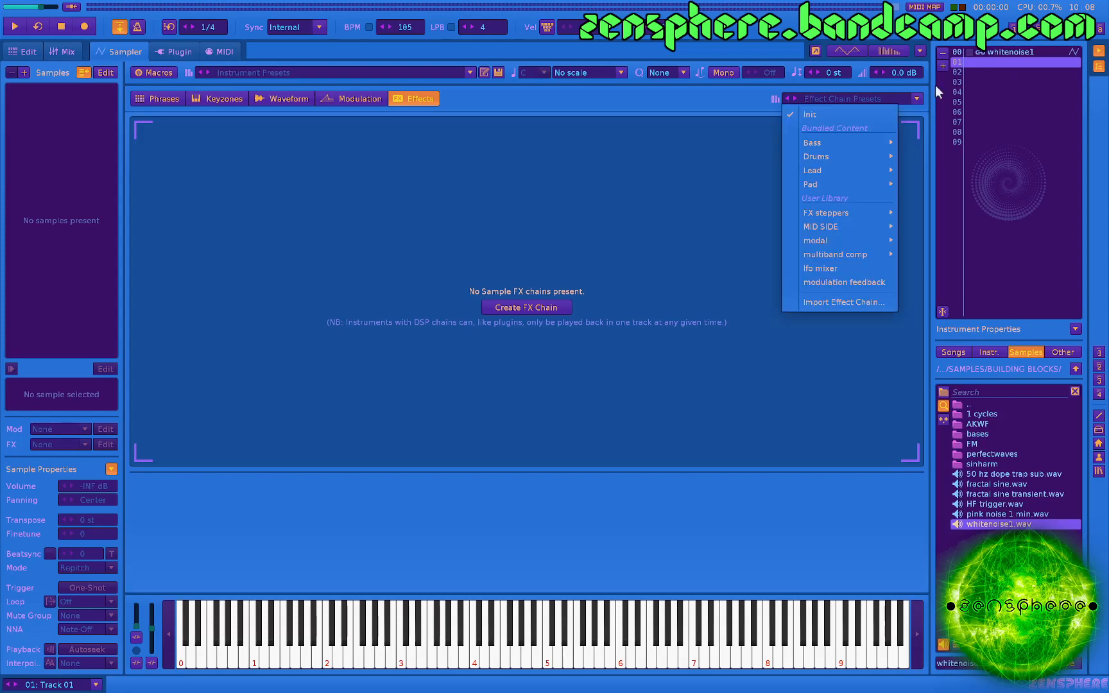
pyautogui.click(831, 283)
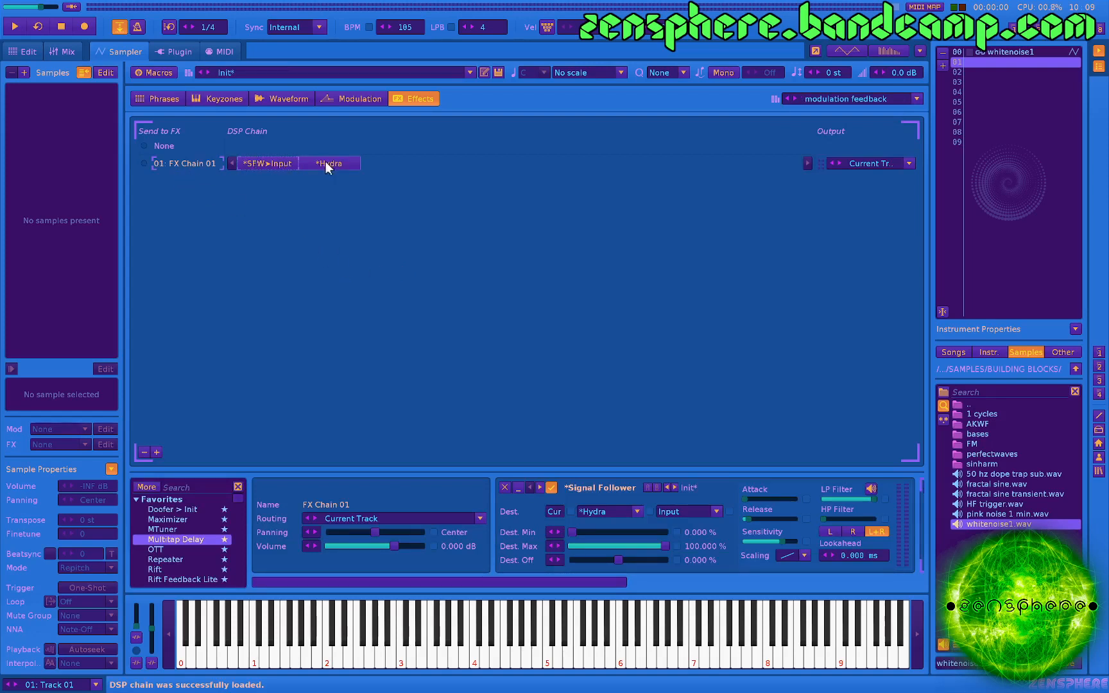
# Review the chain's Signal Follower and Hydra devices, and insert a Multitap Delay at the start of FX Chain 01.
pyautogui.hscroll(2, 537, 514)
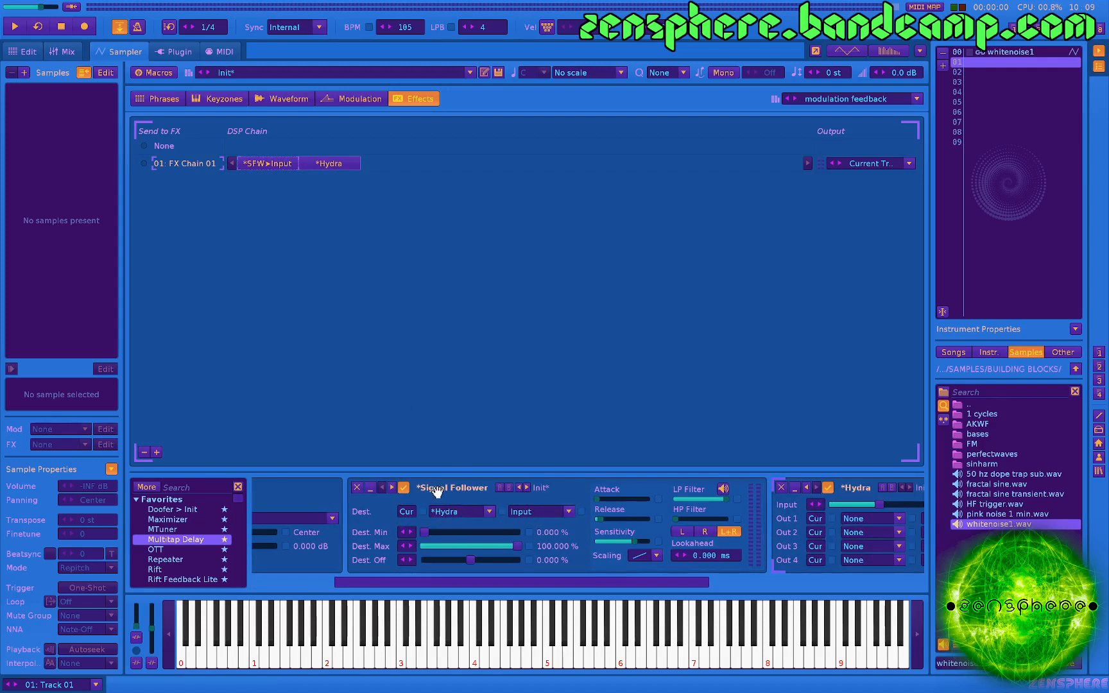
pyautogui.scroll(-2, 438, 493)
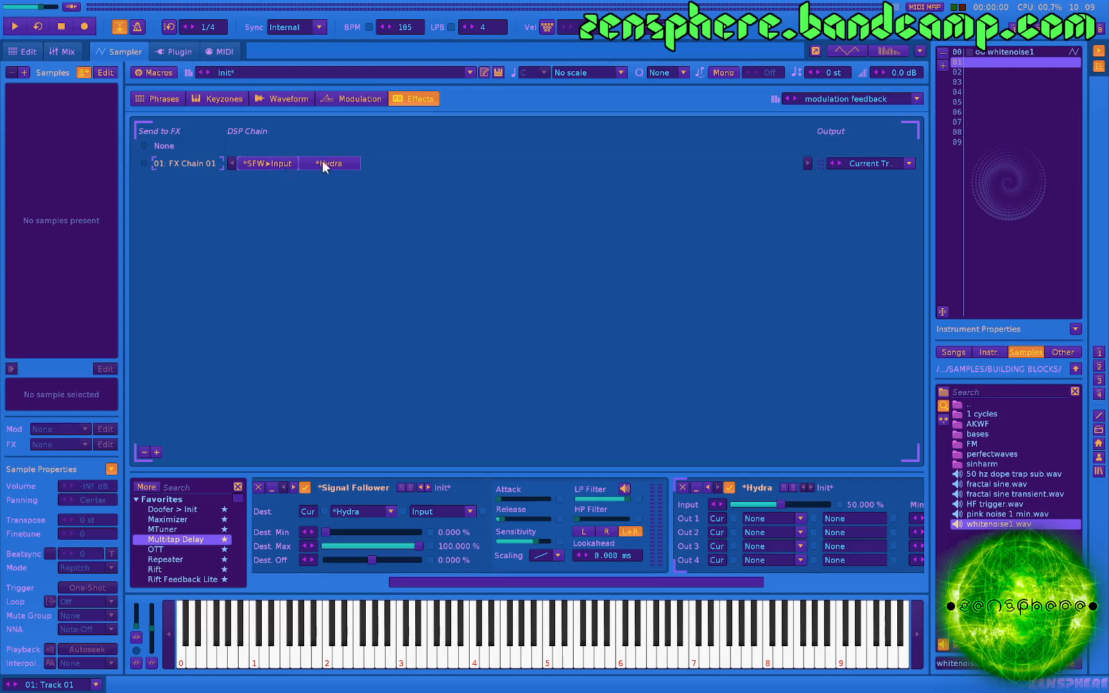
pyautogui.scroll(-2, 571, 500)
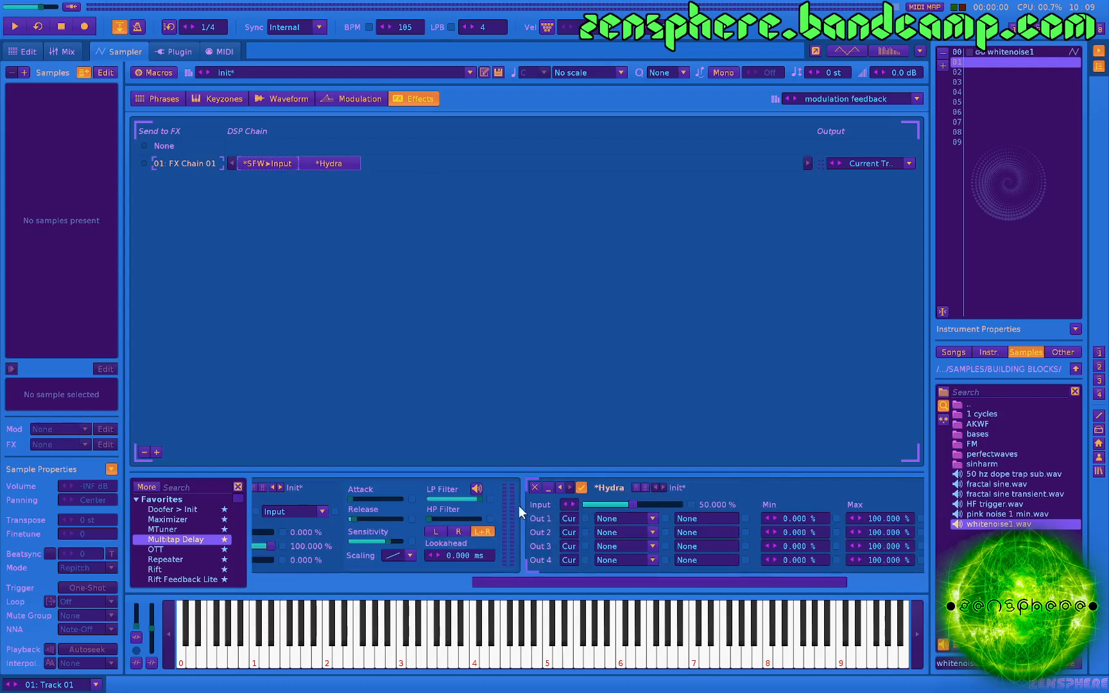
pyautogui.scroll(2, 491, 508)
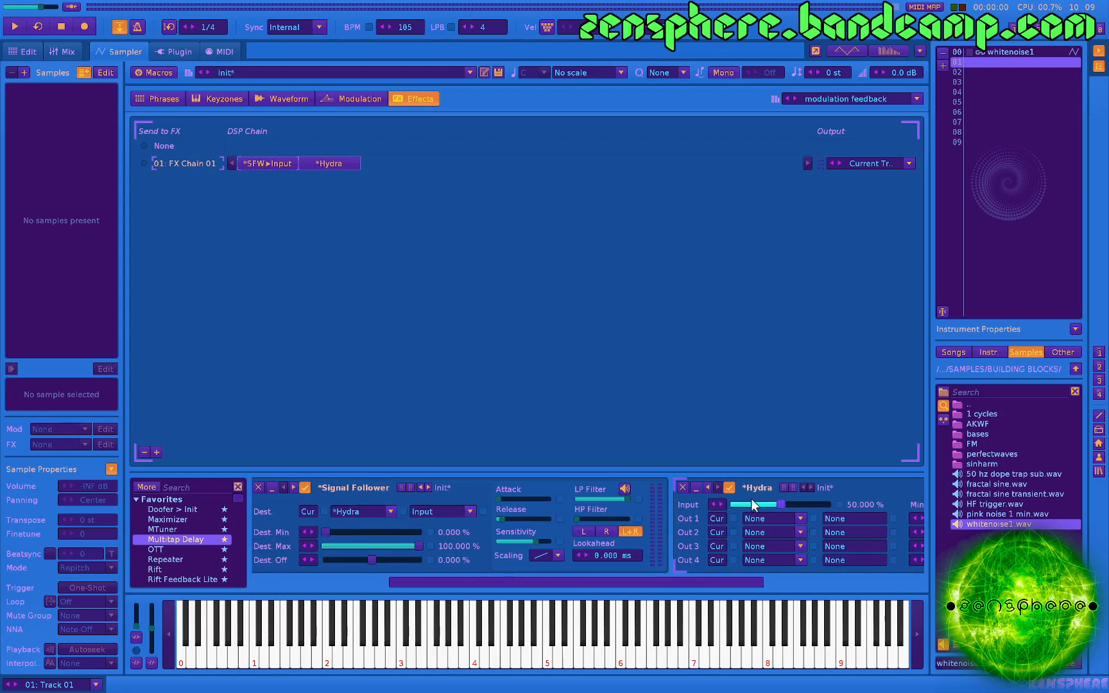
pyautogui.scroll(-2, 751, 499)
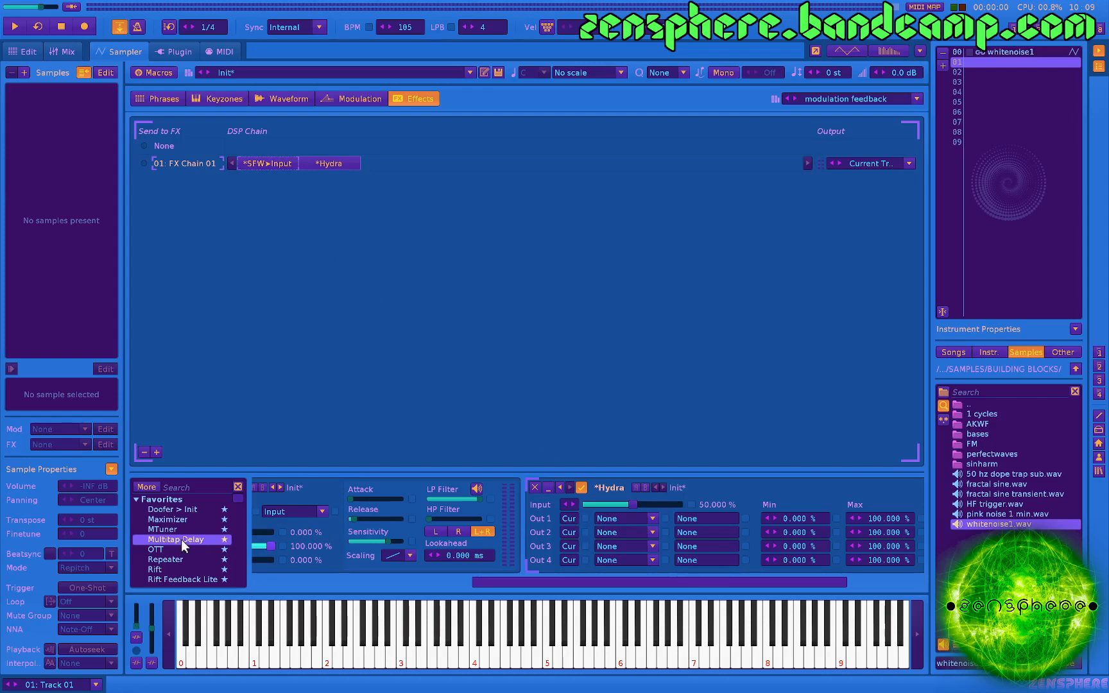
pyautogui.moveTo(176, 539); pyautogui.dragTo(239, 162)
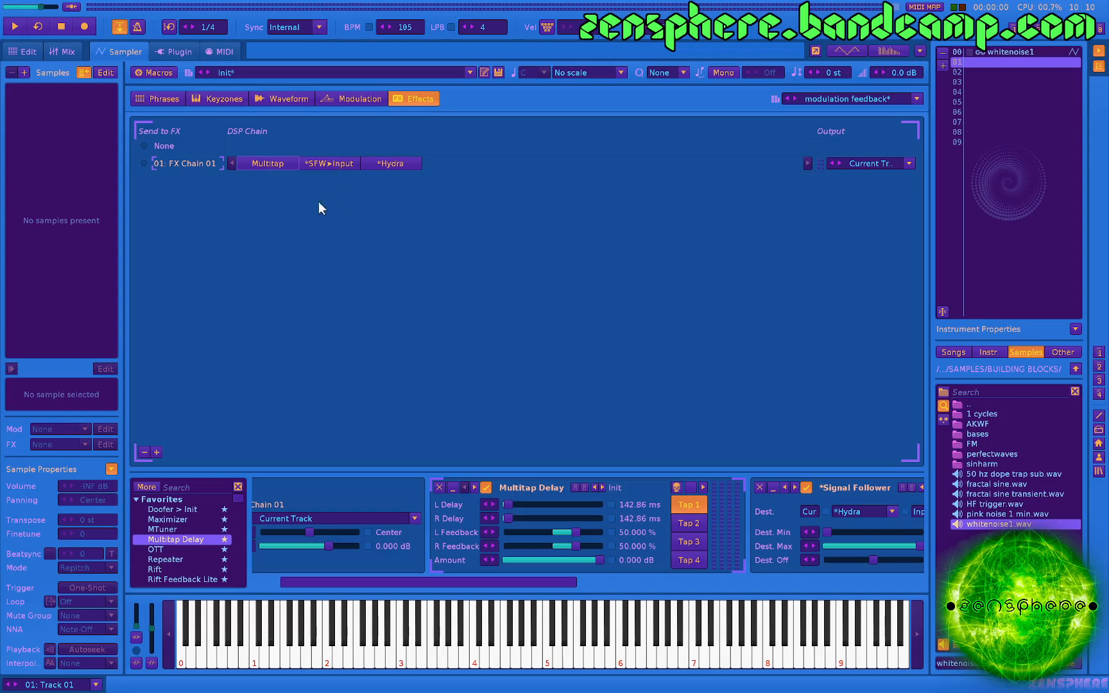
# Load the whitenoise1.wav sample into the new instrument.
pyautogui.click(292, 97)
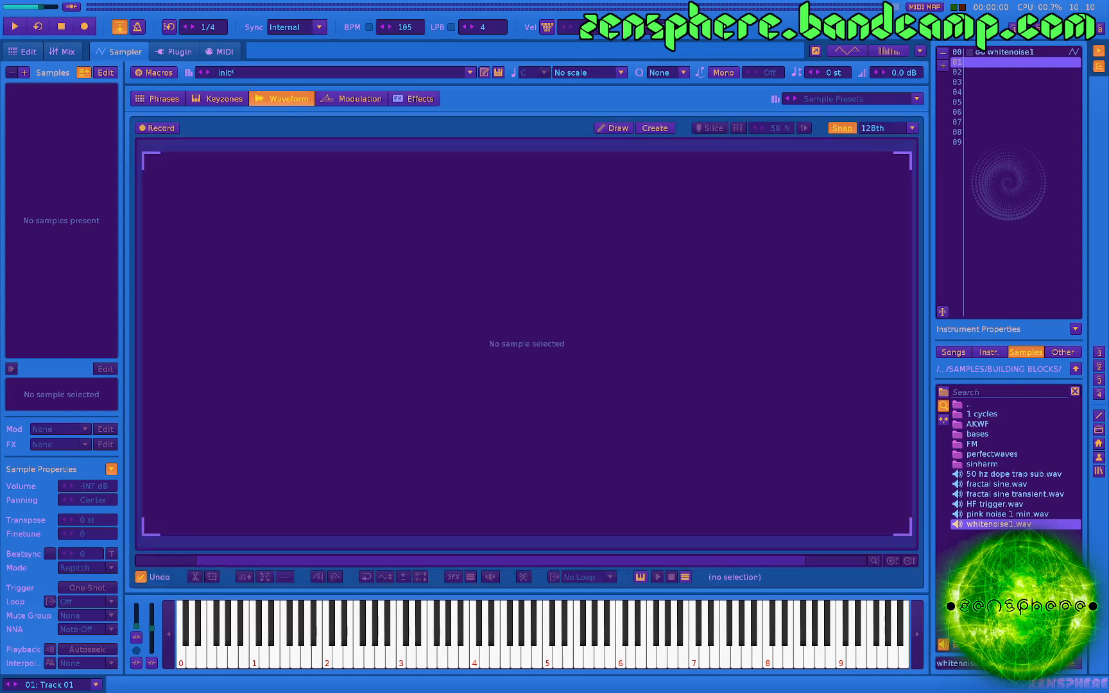
pyautogui.doubleClick(999, 528)
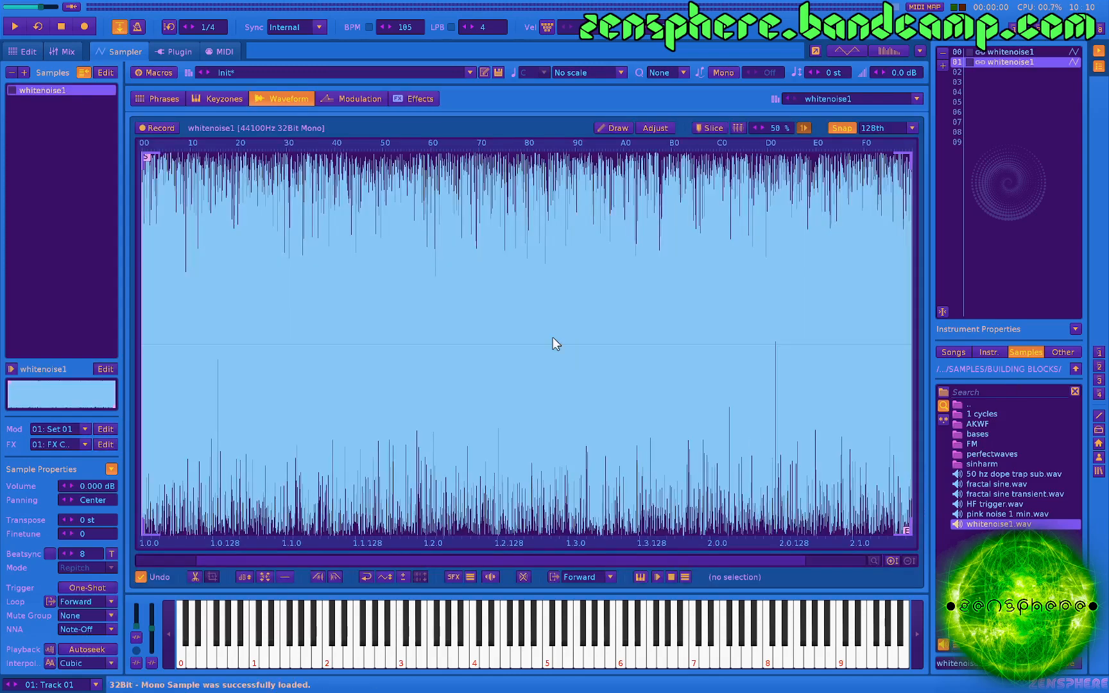
# Trim the white noise sample to the short section 1.2.96 to 1.2.128 and fade it out to silence.
pyautogui.moveTo(479, 280); pyautogui.dragTo(488, 283)
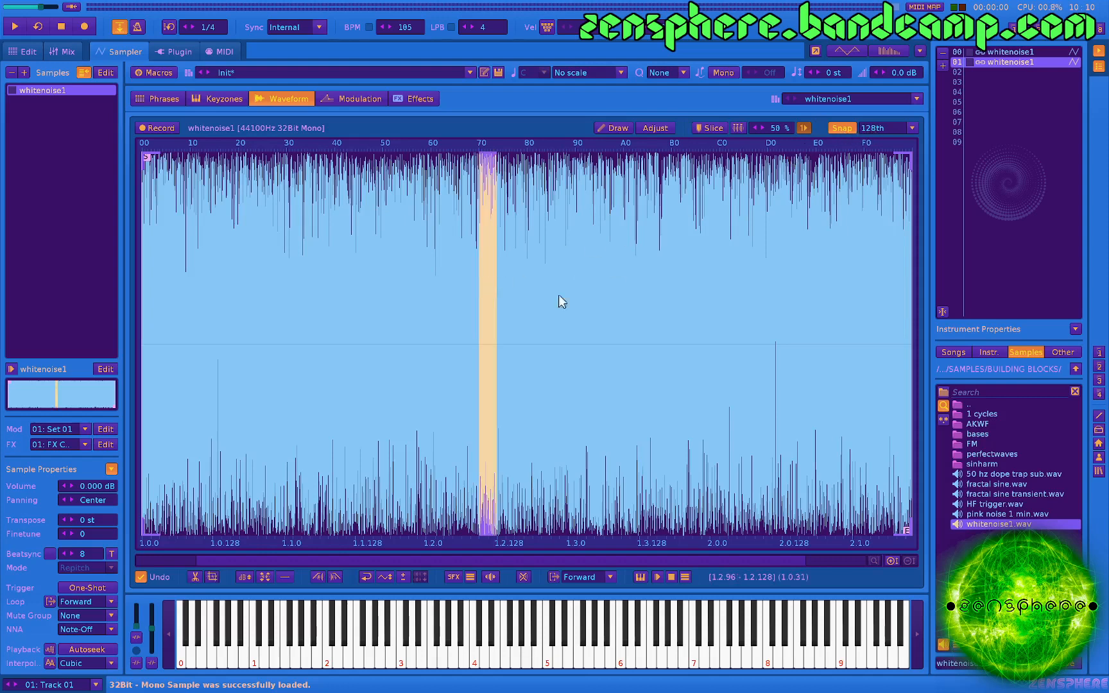
pyautogui.hotkey('ctrl', 't')
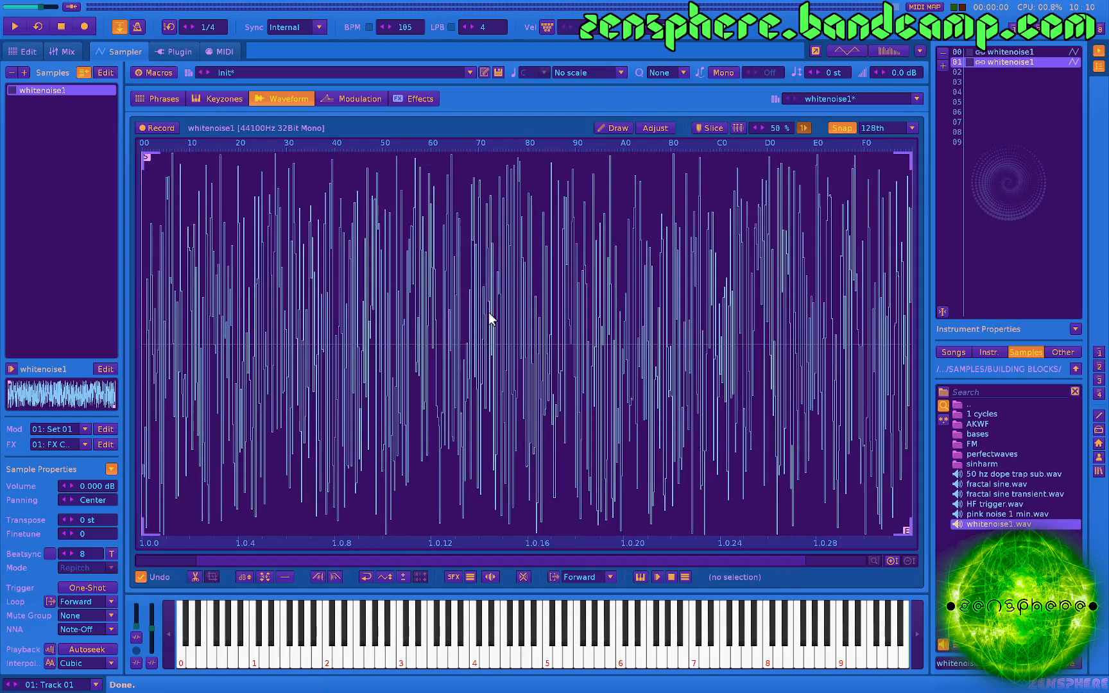
pyautogui.hotkey('ctrl', 'o')
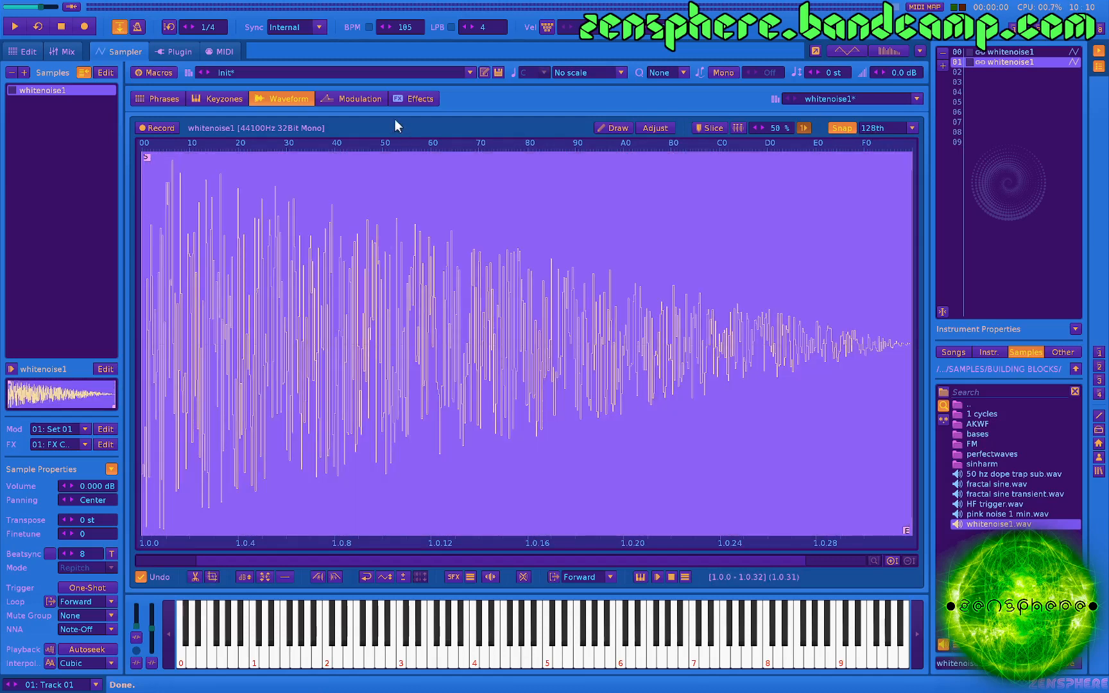
# Set the sample's loop mode to No Loop and audition it dry with its FX routing set to None.
pyautogui.click(419, 98)
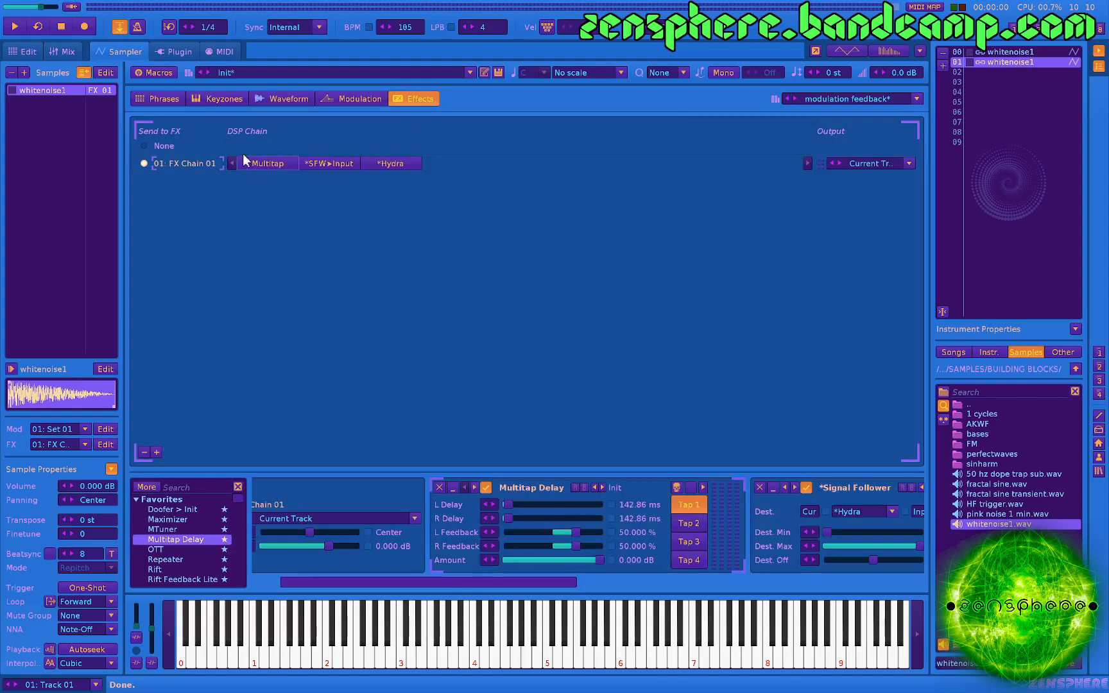
pyautogui.click(142, 145)
pyautogui.click(297, 100)
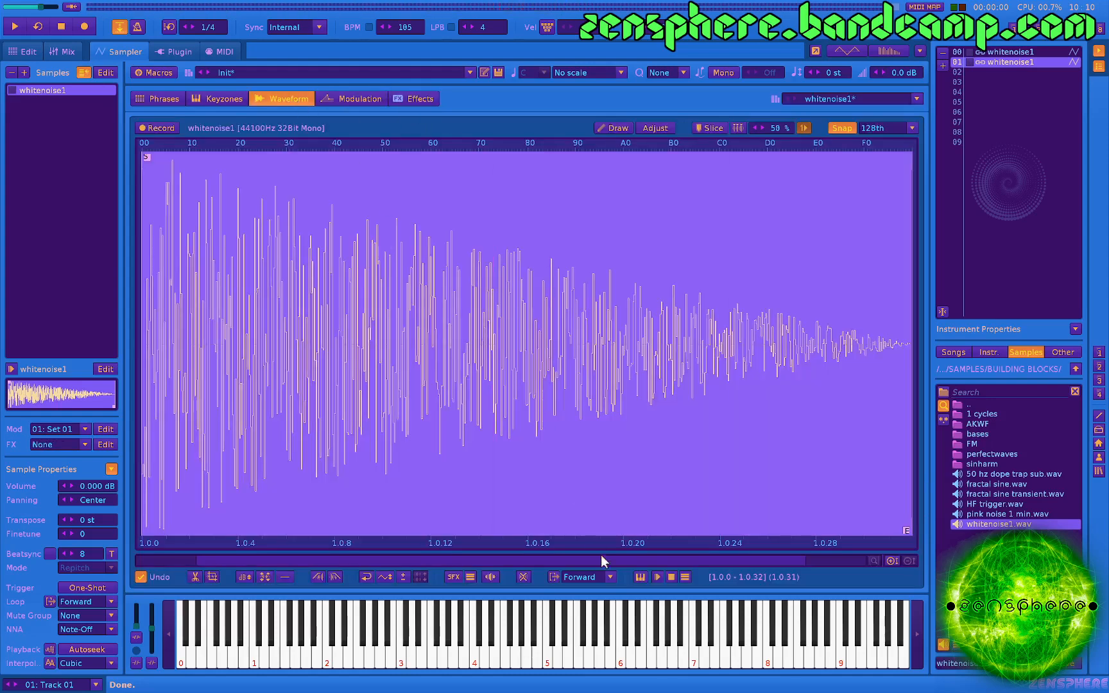
pyautogui.click(573, 575)
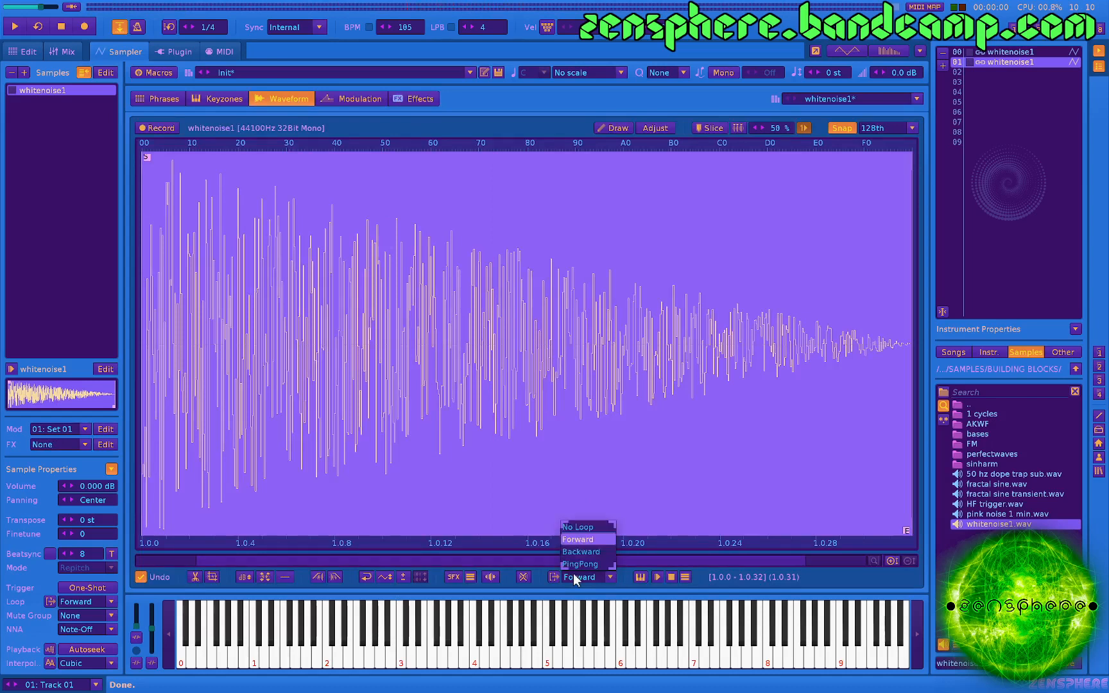
pyautogui.click(577, 527)
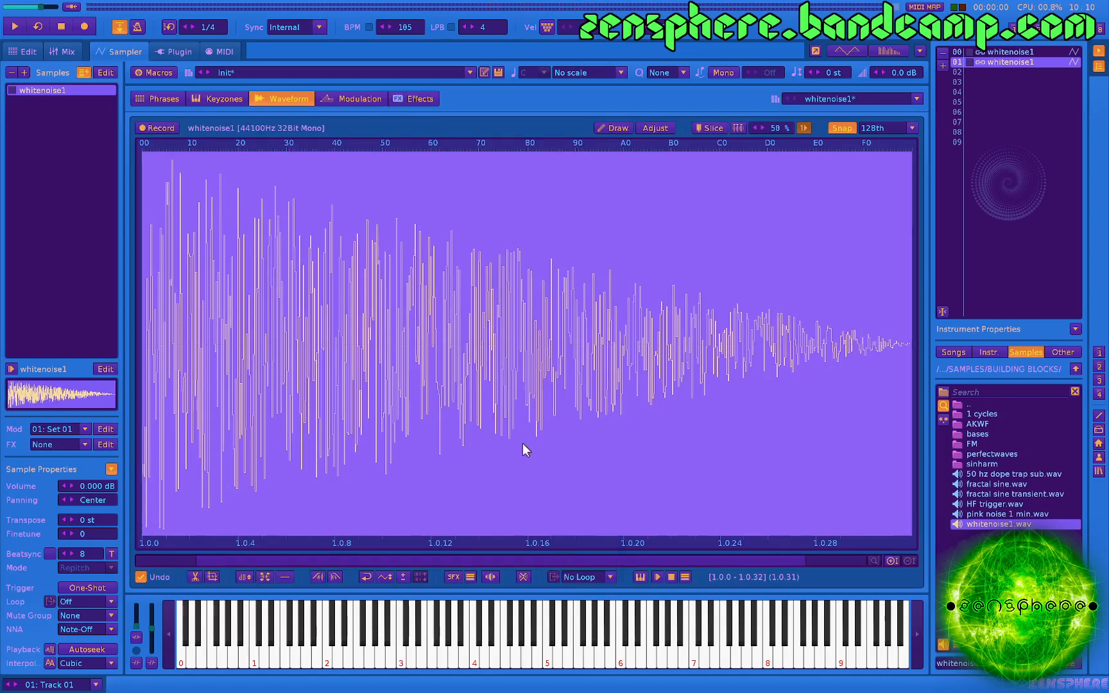
pyautogui.press('z')
pyautogui.press('z')
# Route the sample to FX Chain 01 and audition it through the Multitap Delay and Signal Follower.
pyautogui.click(416, 98)
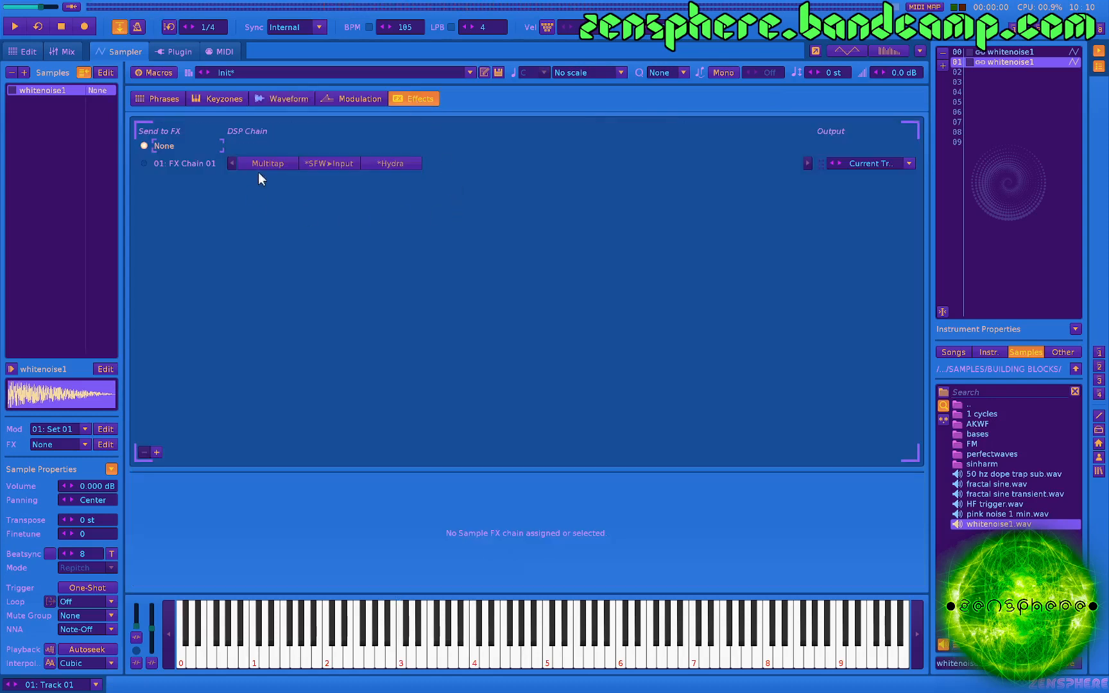
pyautogui.click(144, 164)
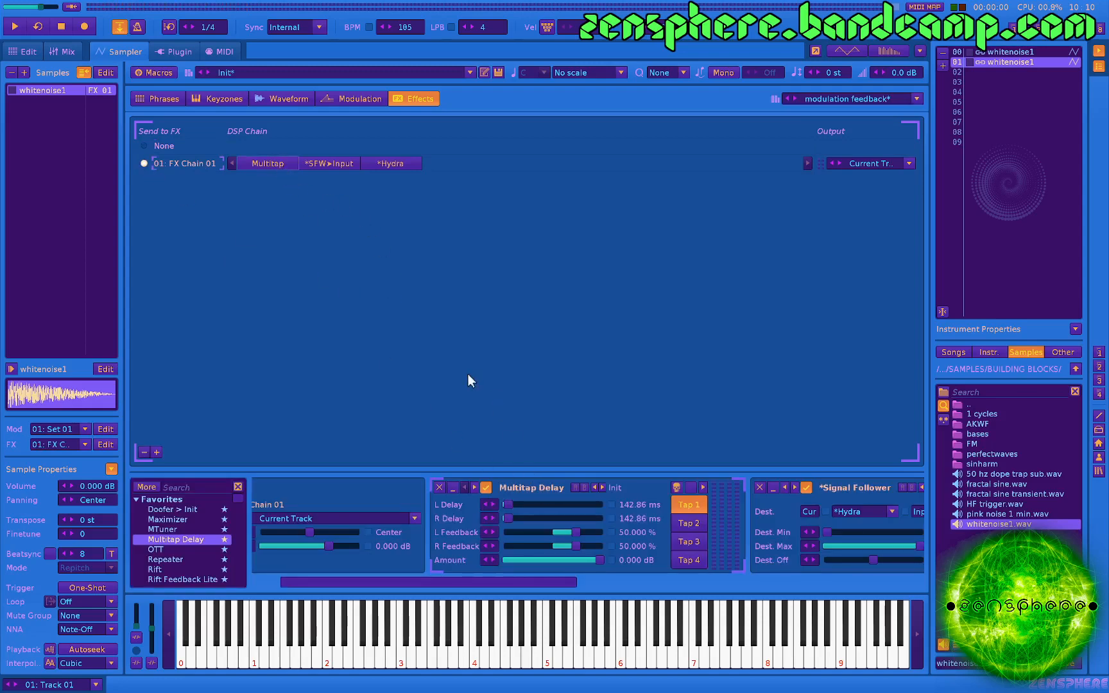
pyautogui.press('z')
pyautogui.press('z')
pyautogui.scroll(-4, 508, 539)
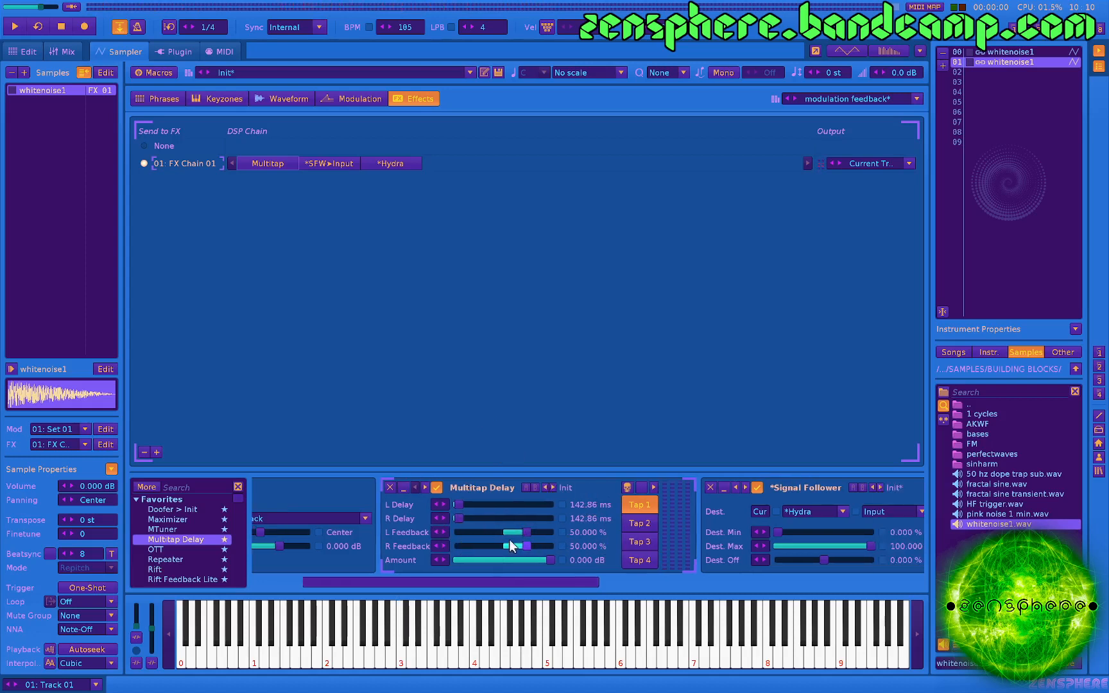
pyautogui.scroll(-3, 497, 539)
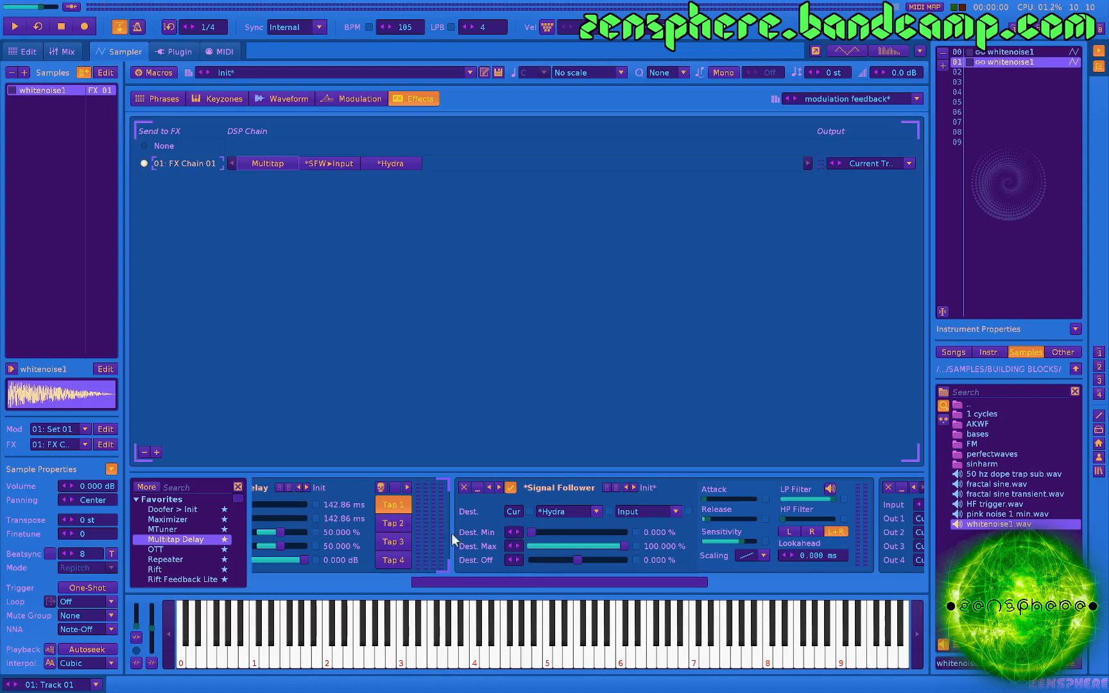
pyautogui.press('z')
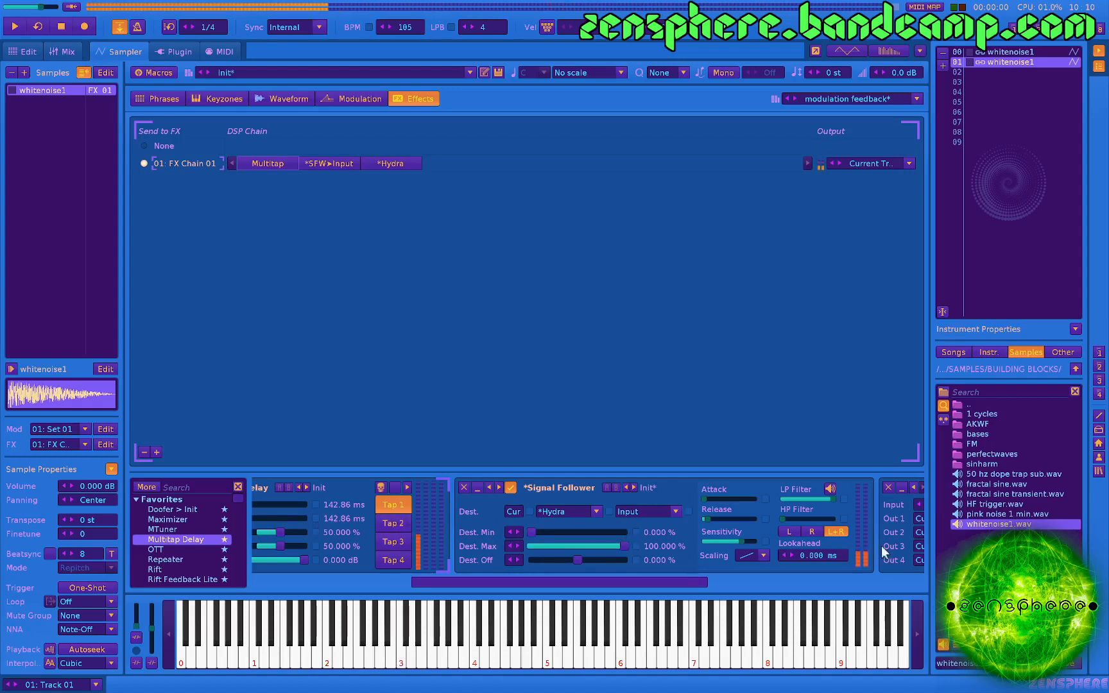
pyautogui.press('z')
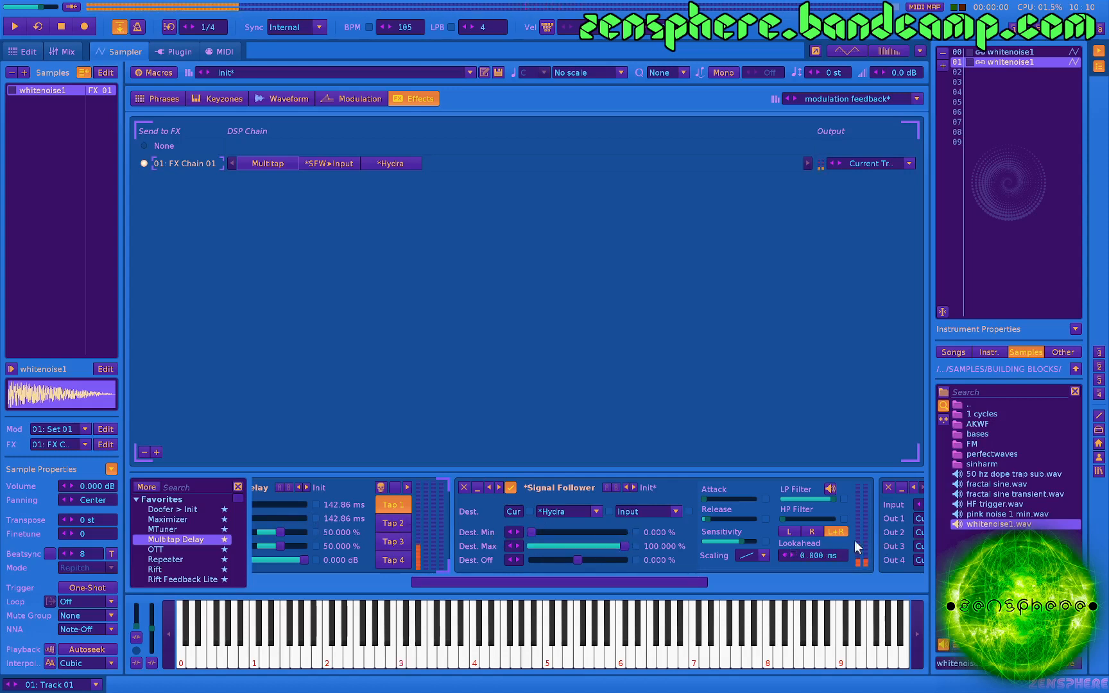
# Set the target device of the Hydra's Out 1 and Out 2 to Multitap Delay.
pyautogui.scroll(-2, 719, 550)
pyautogui.scroll(-2, 718, 555)
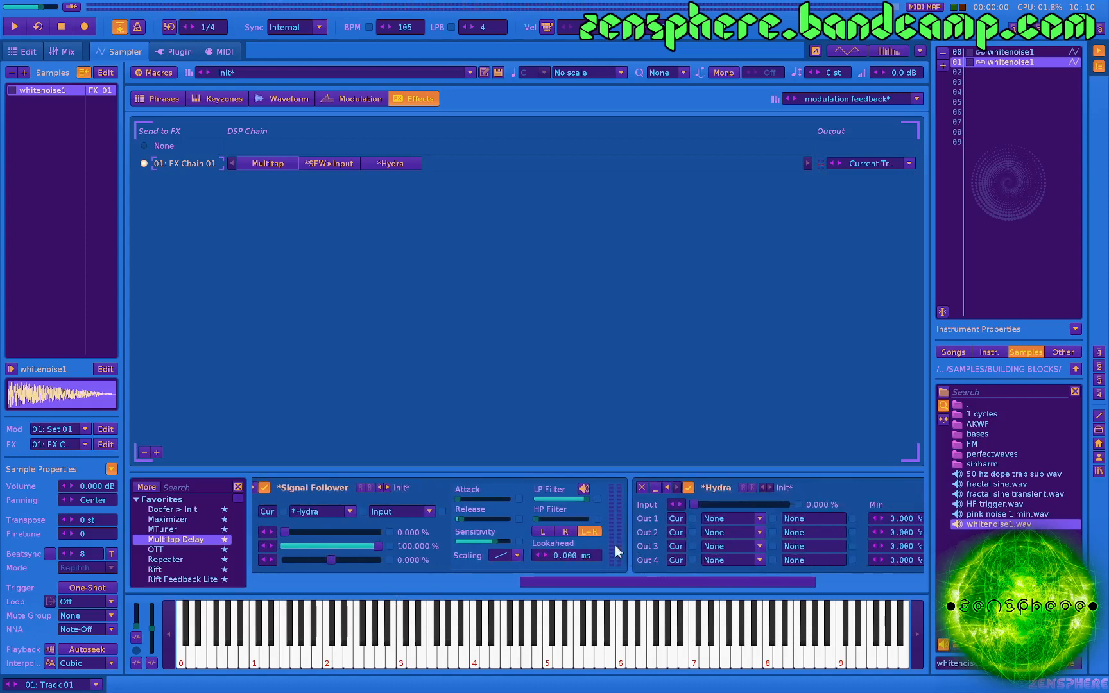
pyautogui.click(734, 517)
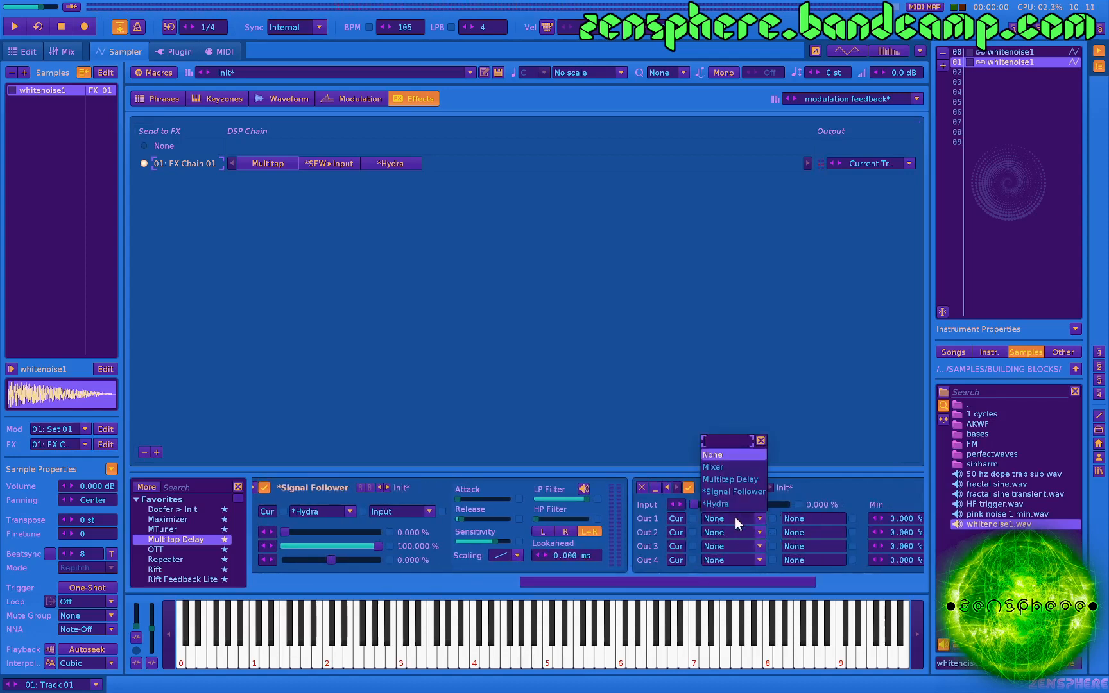
pyautogui.click(733, 479)
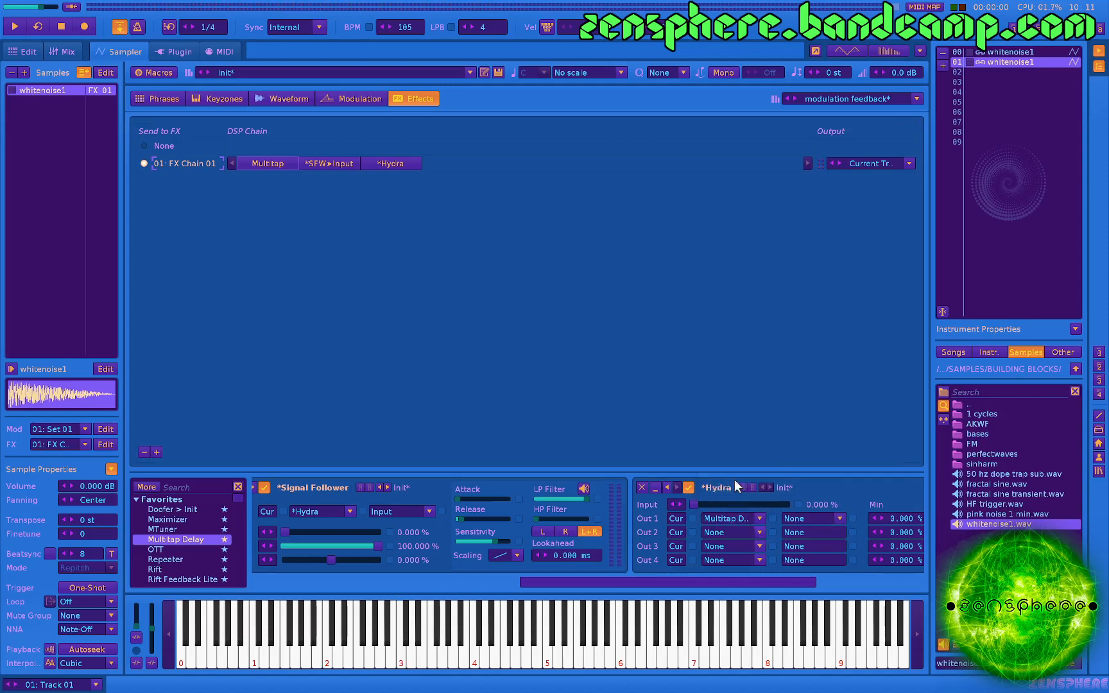
pyautogui.click(723, 528)
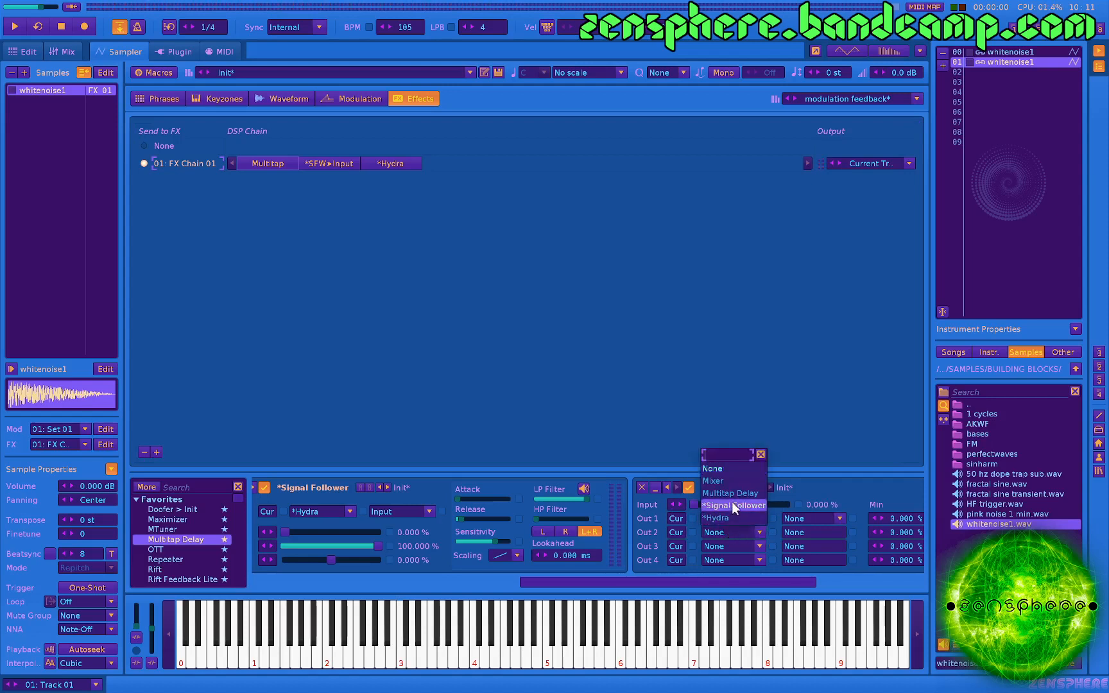
pyautogui.click(730, 502)
# Assign the T1 Dly Left parameter to the Hydra's Out 1.
pyautogui.scroll(-3, 713, 549)
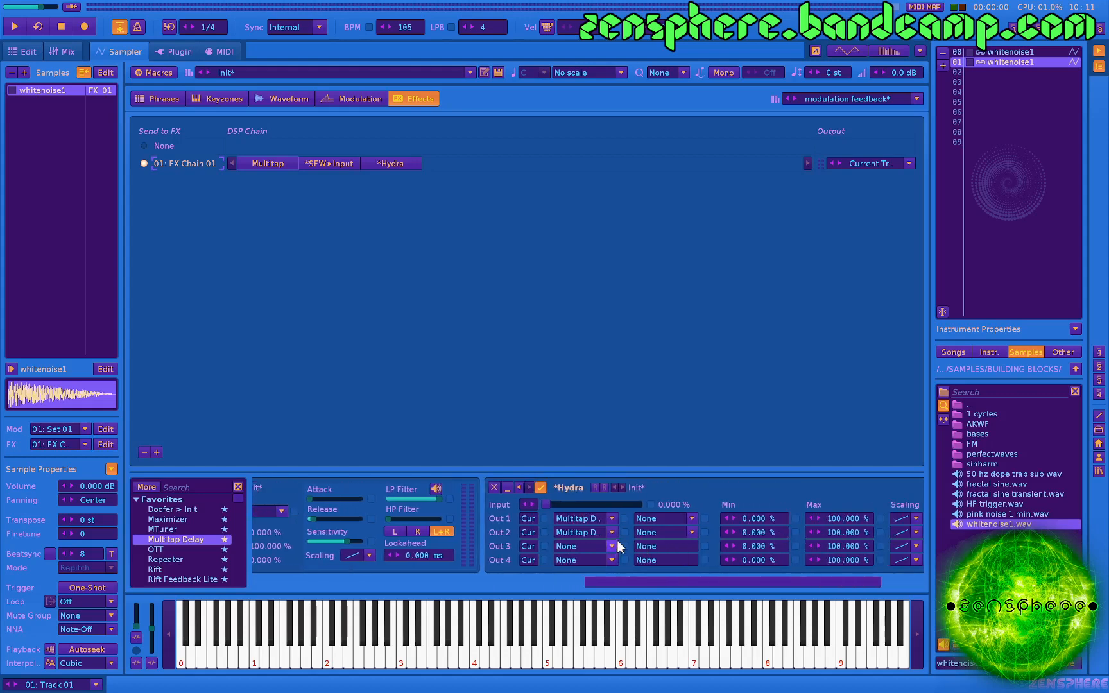
pyautogui.scroll(-1, 617, 540)
pyautogui.click(616, 532)
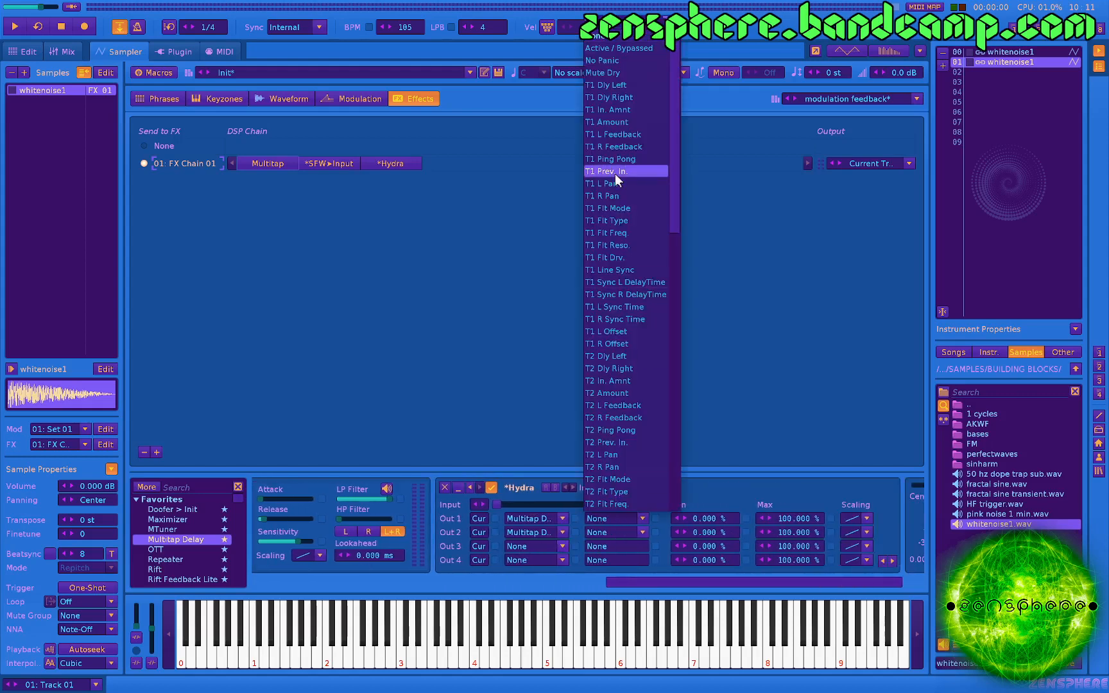
pyautogui.click(611, 84)
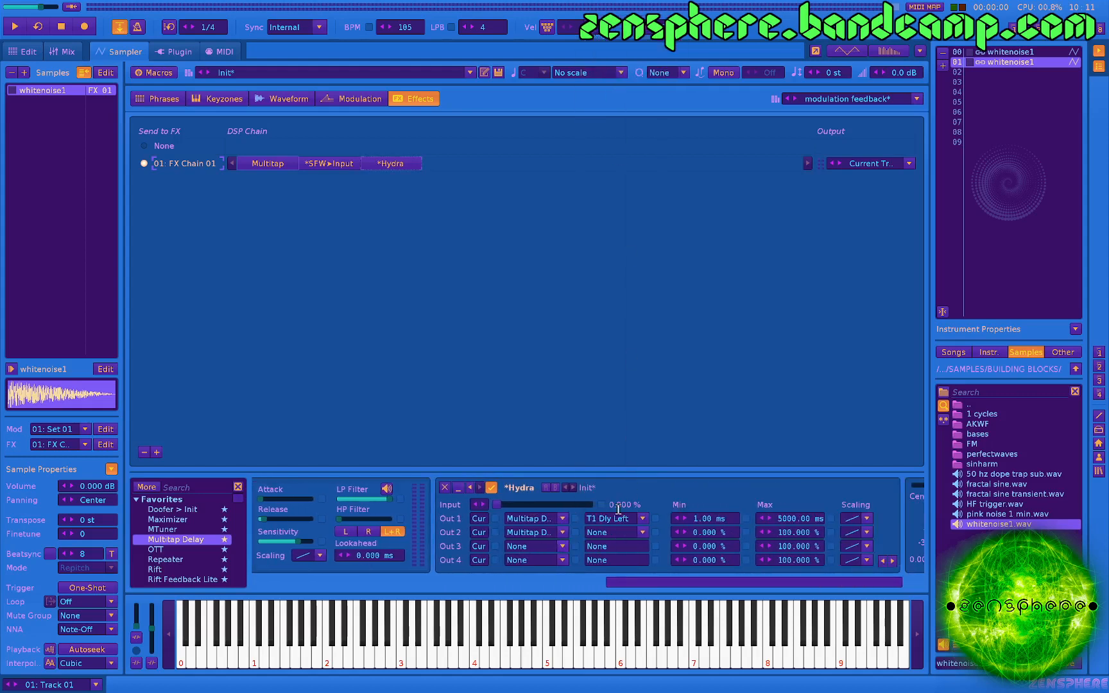
# Assign T1 Dly Right to the Hydra's Out 2 and set the maximum of Out 1 and Out 2 to 100 ms.
pyautogui.click(615, 533)
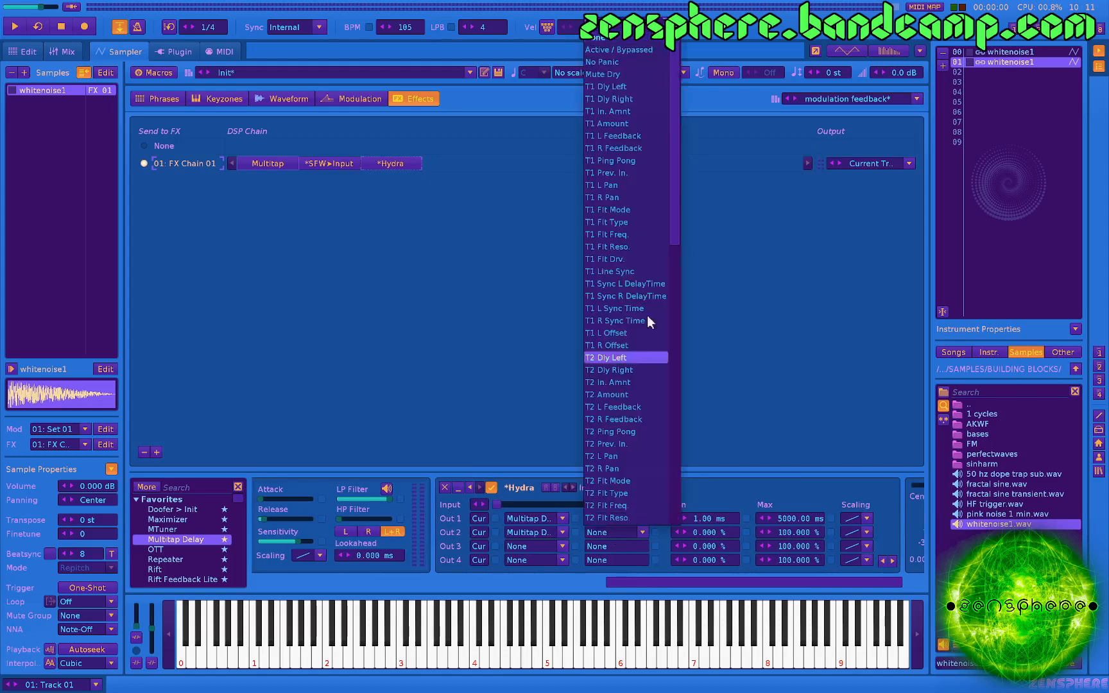
pyautogui.click(607, 100)
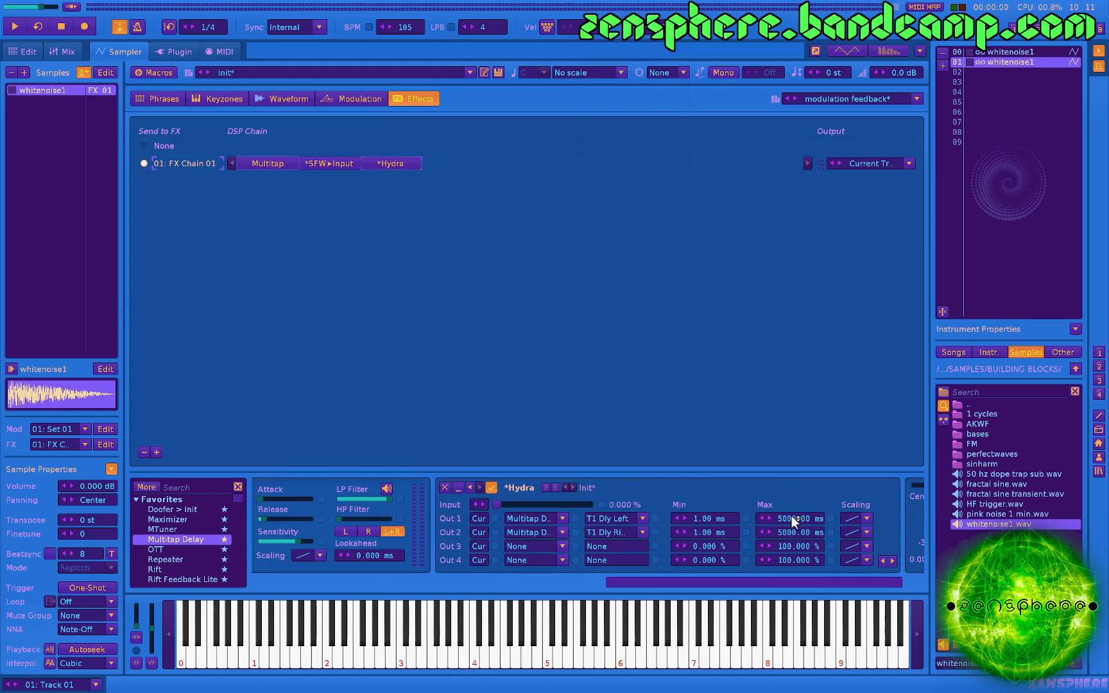
pyautogui.press('z')
pyautogui.write('100')
pyautogui.click(785, 536)
pyautogui.write('100')
pyautogui.press('Return')
# Raise the Multitap Delay's Tap 1 left feedback to about 92 % and right feedback to about 93 %.
pyautogui.hscroll(-3, 553, 529)
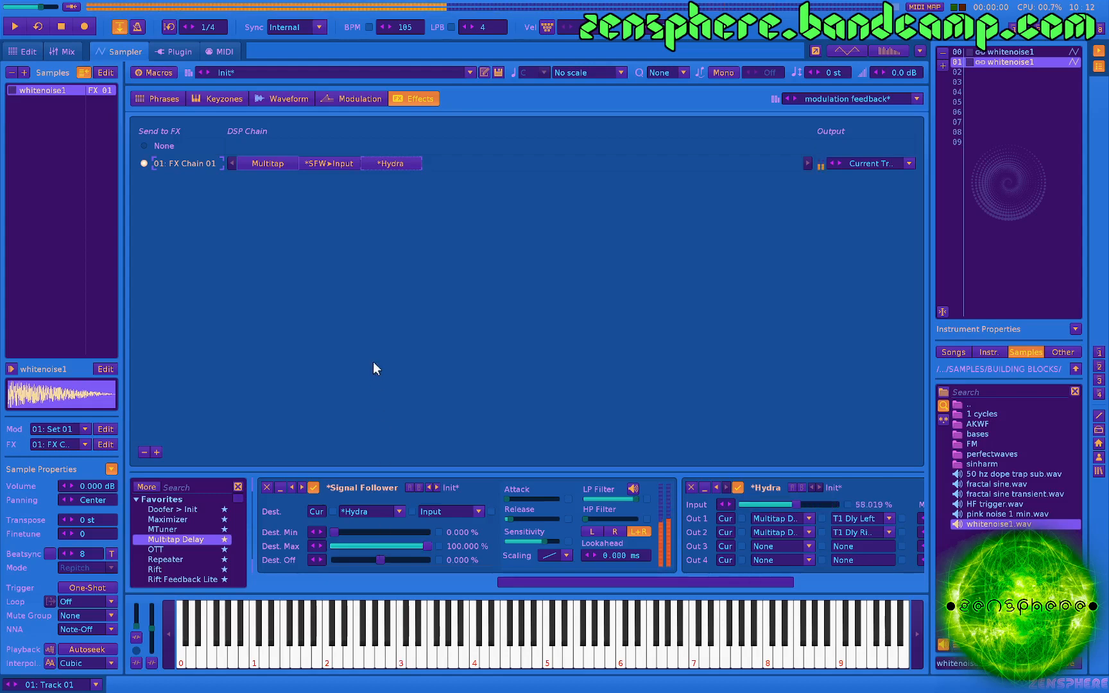
pyautogui.hscroll(-2, 461, 541)
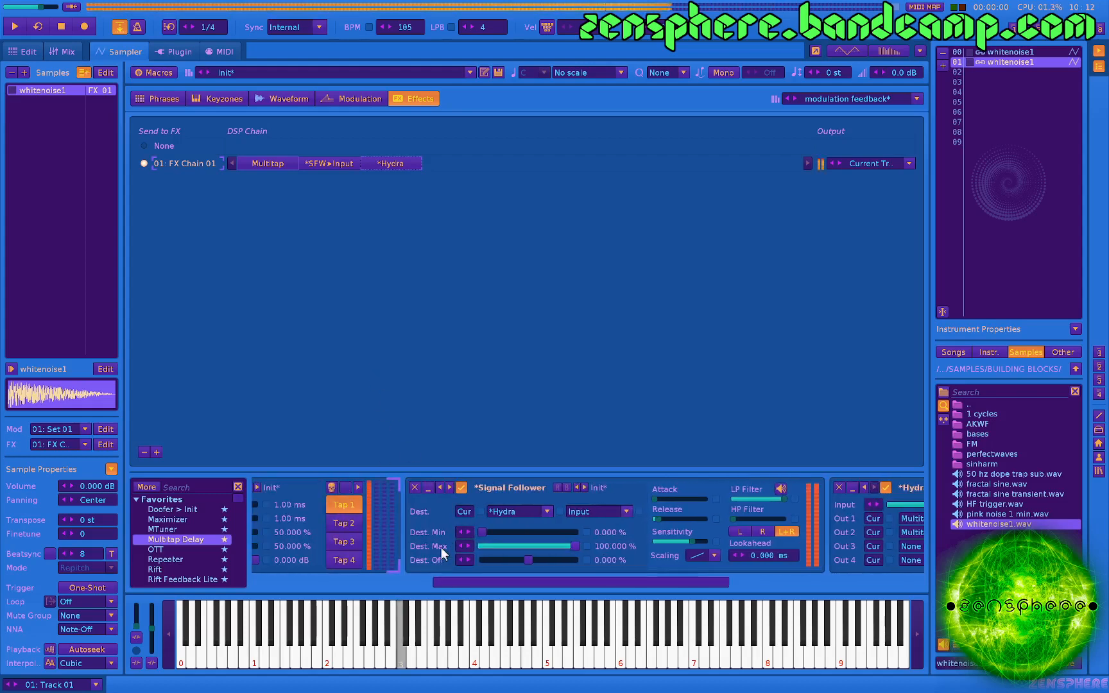
pyautogui.hscroll(-3, 455, 542)
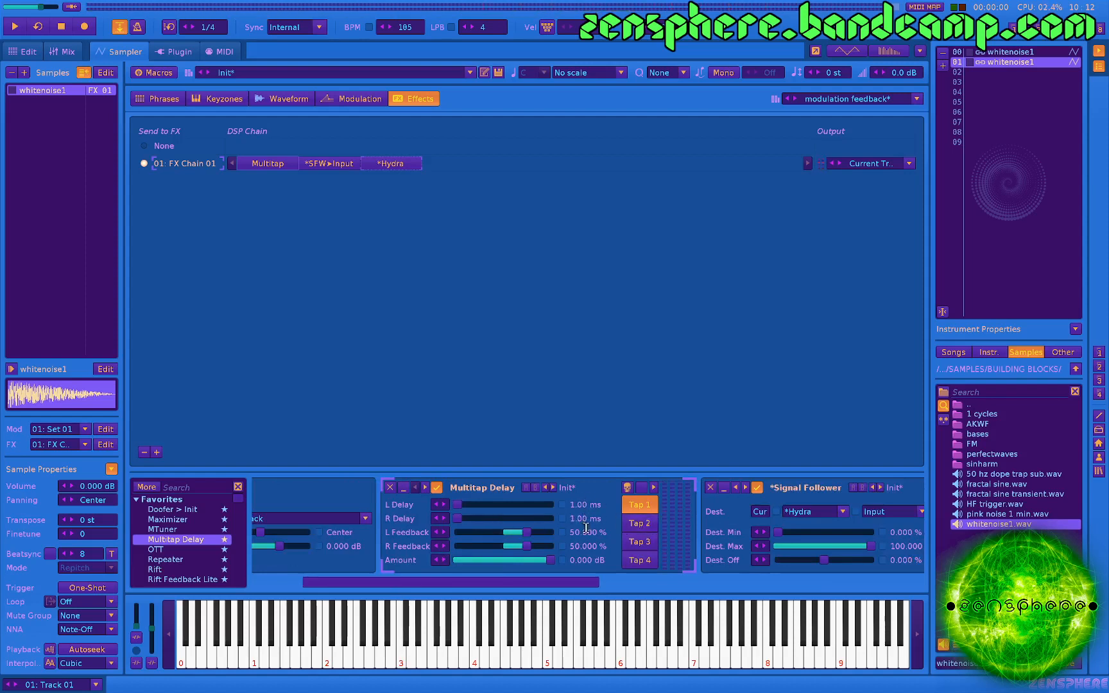
pyautogui.hscroll(2, 573, 529)
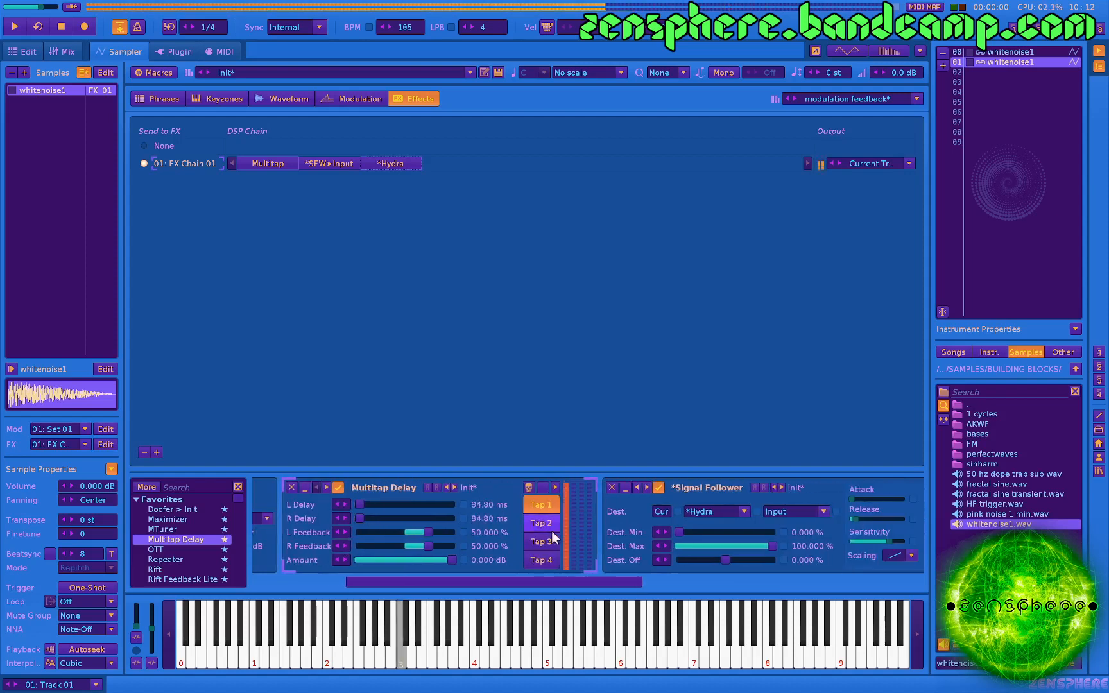
pyautogui.click(444, 532)
pyautogui.click(445, 546)
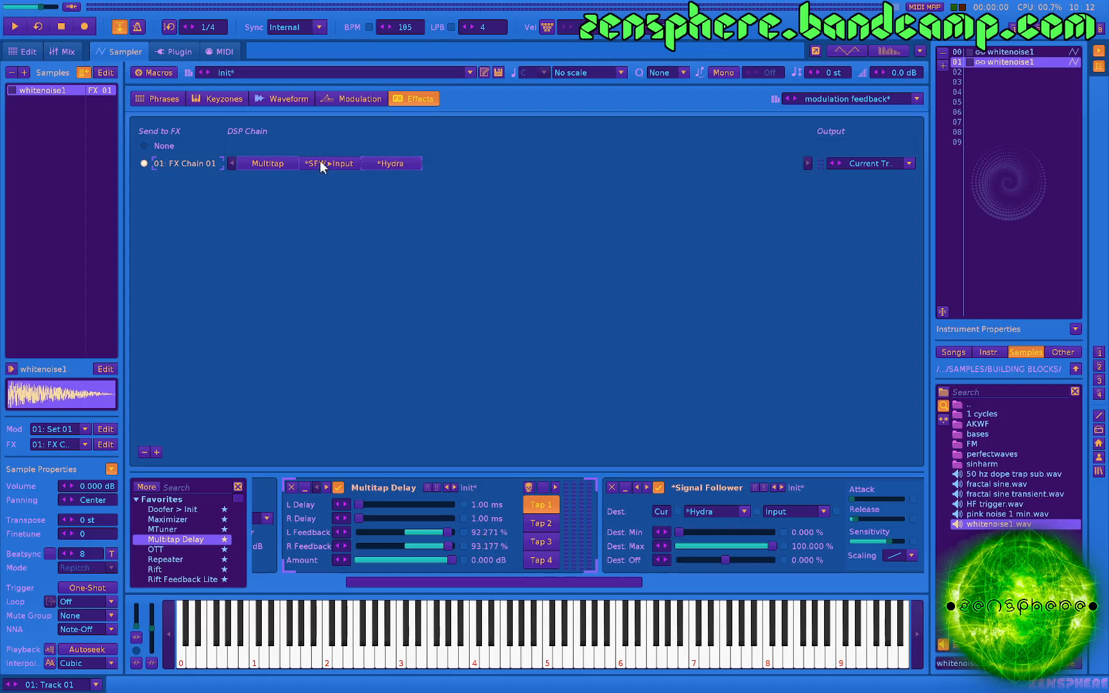
# Raise the Signal Follower's sensitivity above 75 % and audition the noise burst repeatedly.
pyautogui.hscroll(2, 564, 538)
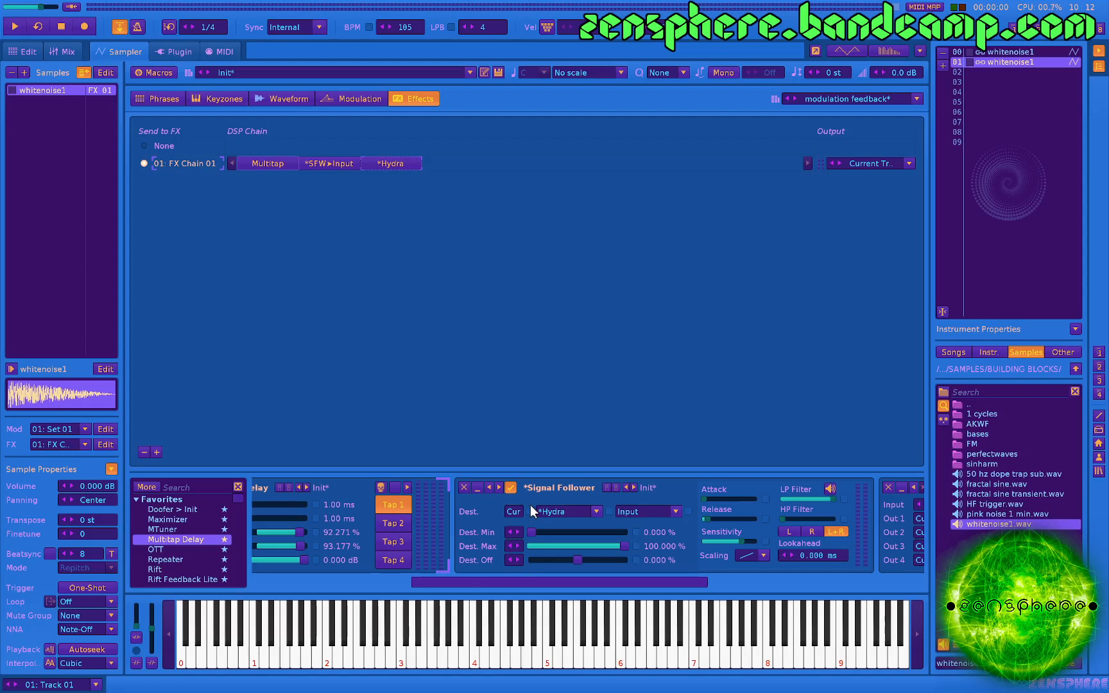
pyautogui.scroll(-3, 530, 504)
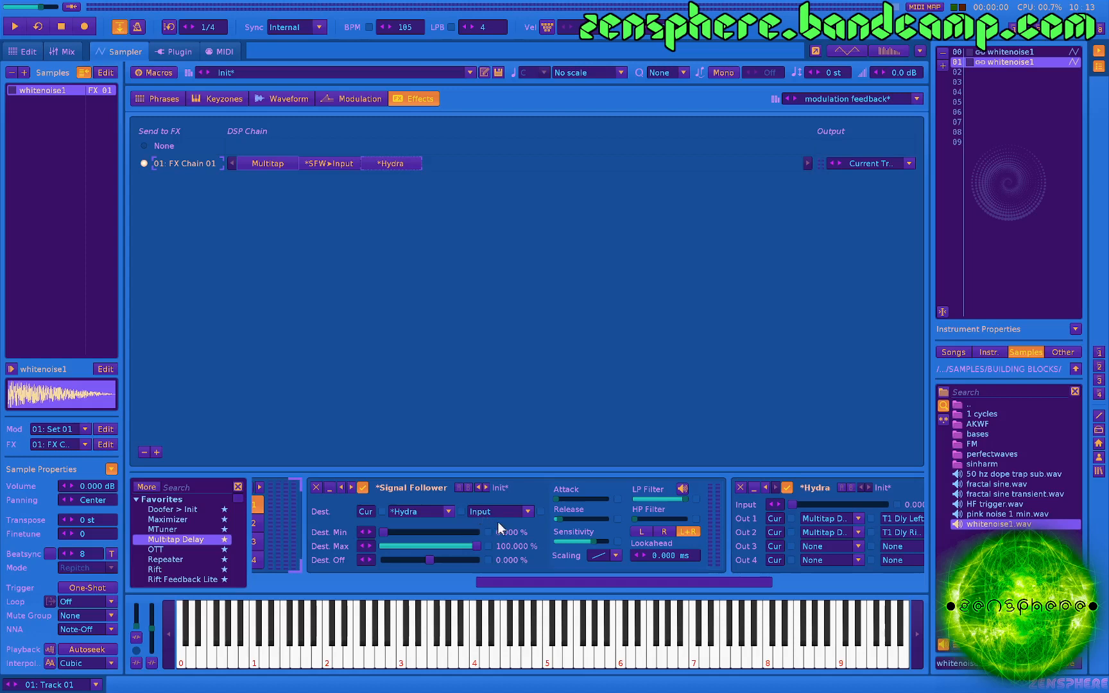
pyautogui.hscroll(5, 498, 520)
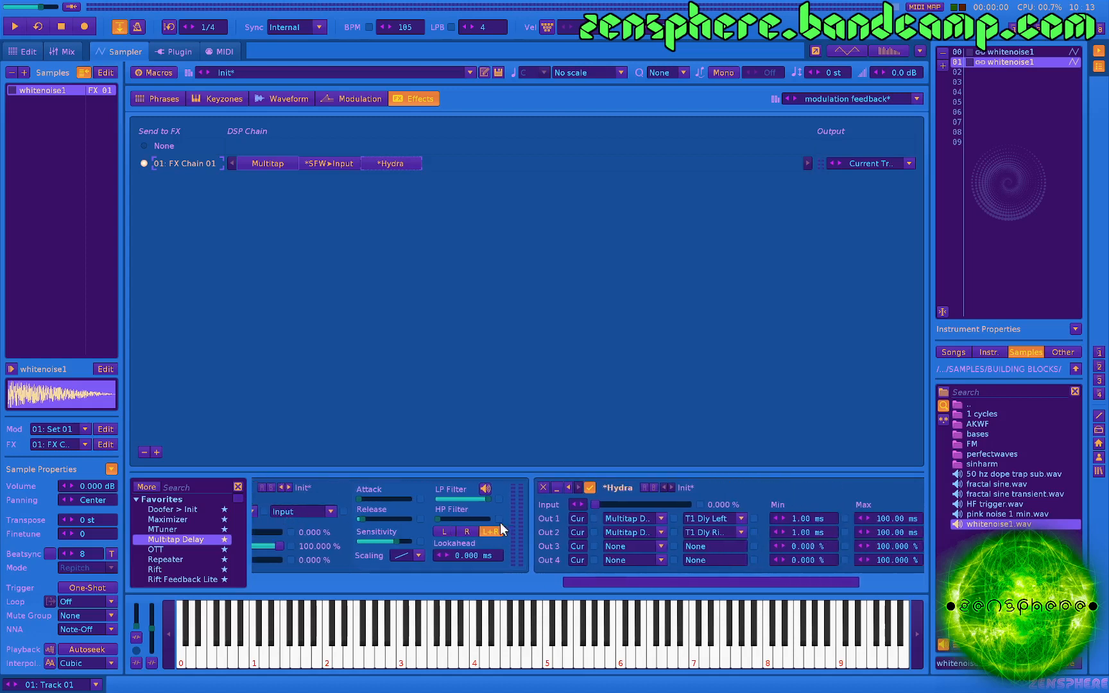
pyautogui.hscroll(-3, 488, 525)
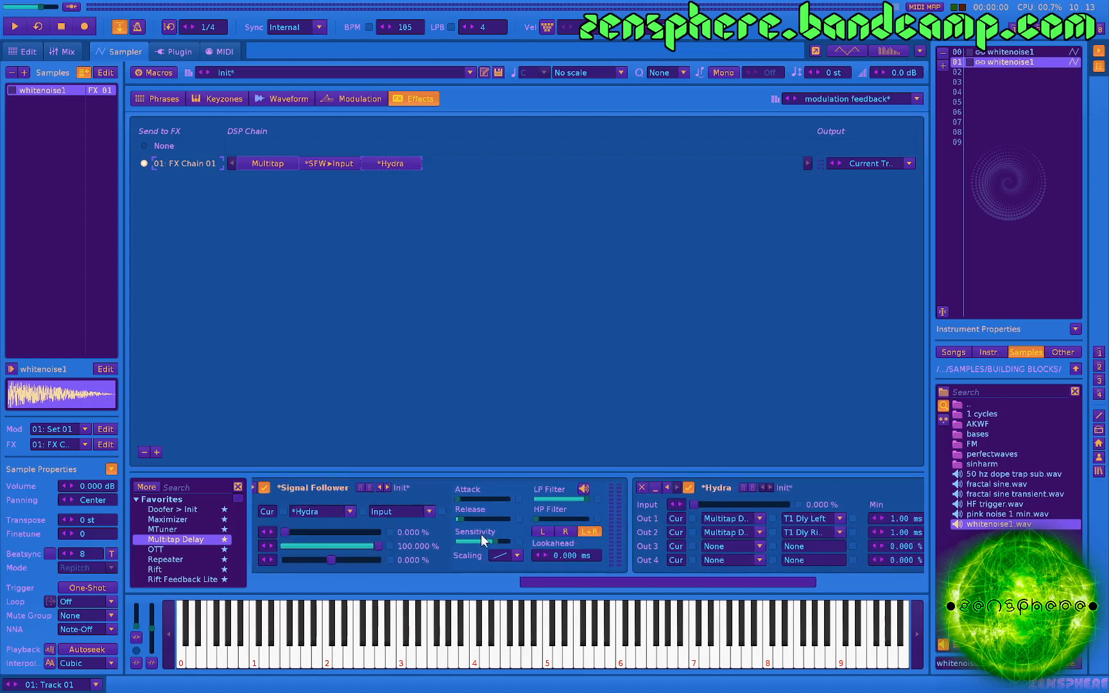
pyautogui.hscroll(-1, 491, 533)
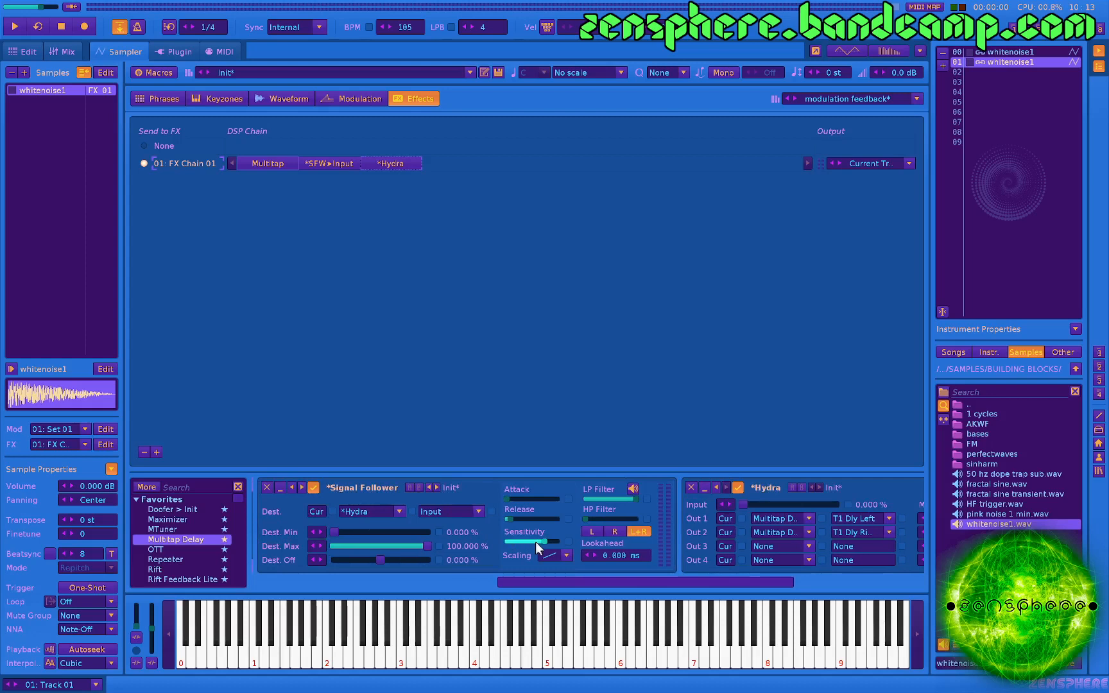
pyautogui.moveTo(535, 542)
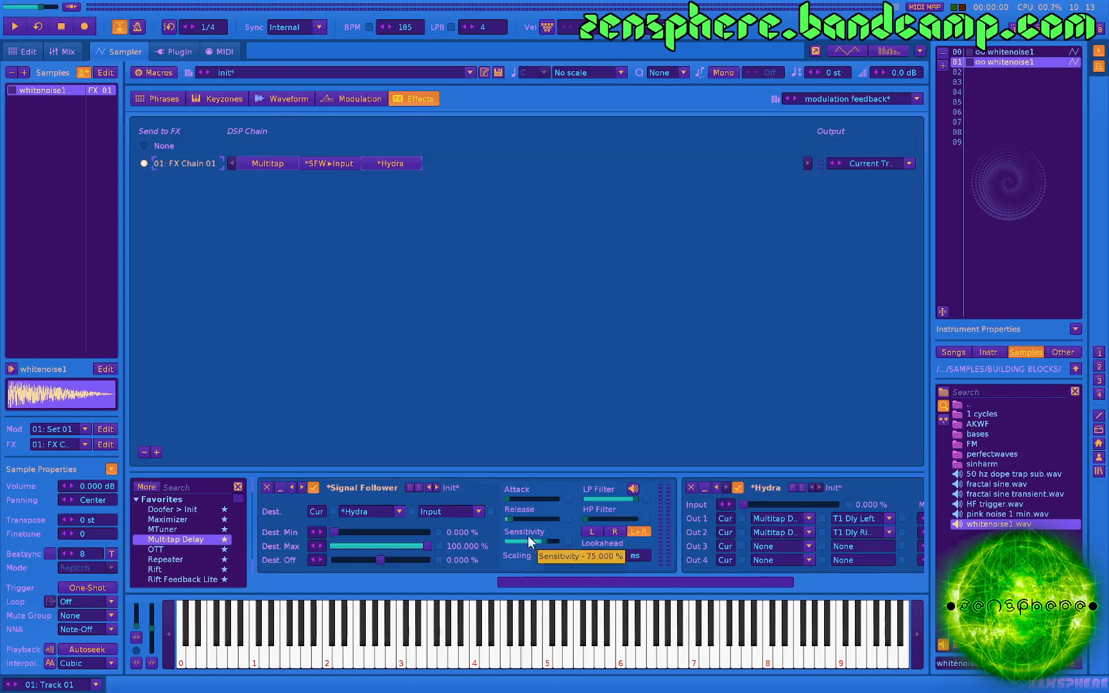
pyautogui.moveTo(518, 502)
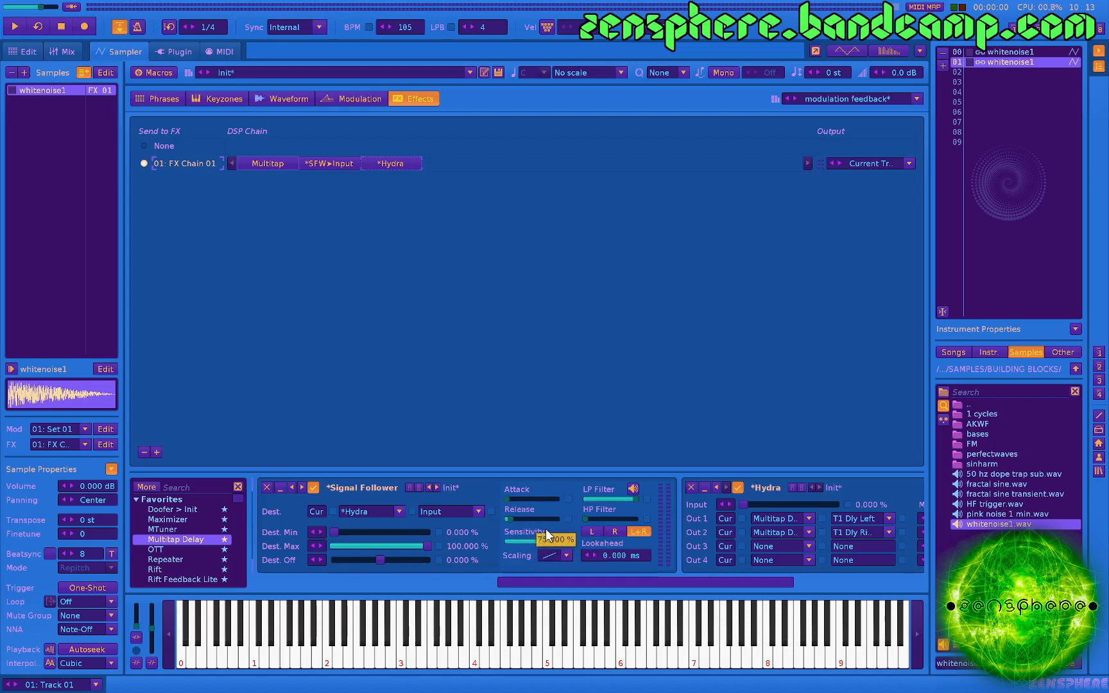
pyautogui.moveTo(601, 510)
pyautogui.press('z')
pyautogui.moveTo(545, 541); pyautogui.dragTo(555, 542)
pyautogui.press('z')
pyautogui.press('z')
pyautogui.press('z')
pyautogui.press('z')
pyautogui.press('q')
pyautogui.press('z')
pyautogui.press('z')
pyautogui.press('z')
# Audition the noise burst with the Signal Follower's release at about 0.333 sec and return the release to 0 sec.
pyautogui.click(523, 519)
pyautogui.press('z')
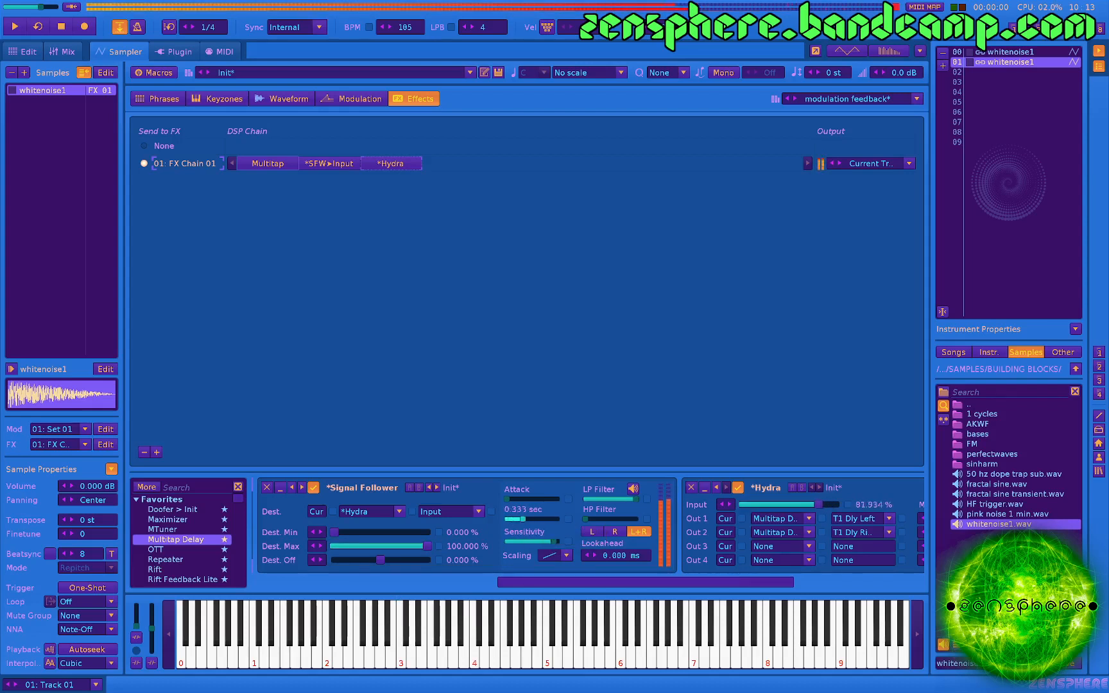
pyautogui.press('z')
pyautogui.moveTo(523, 520); pyautogui.dragTo(482, 531)
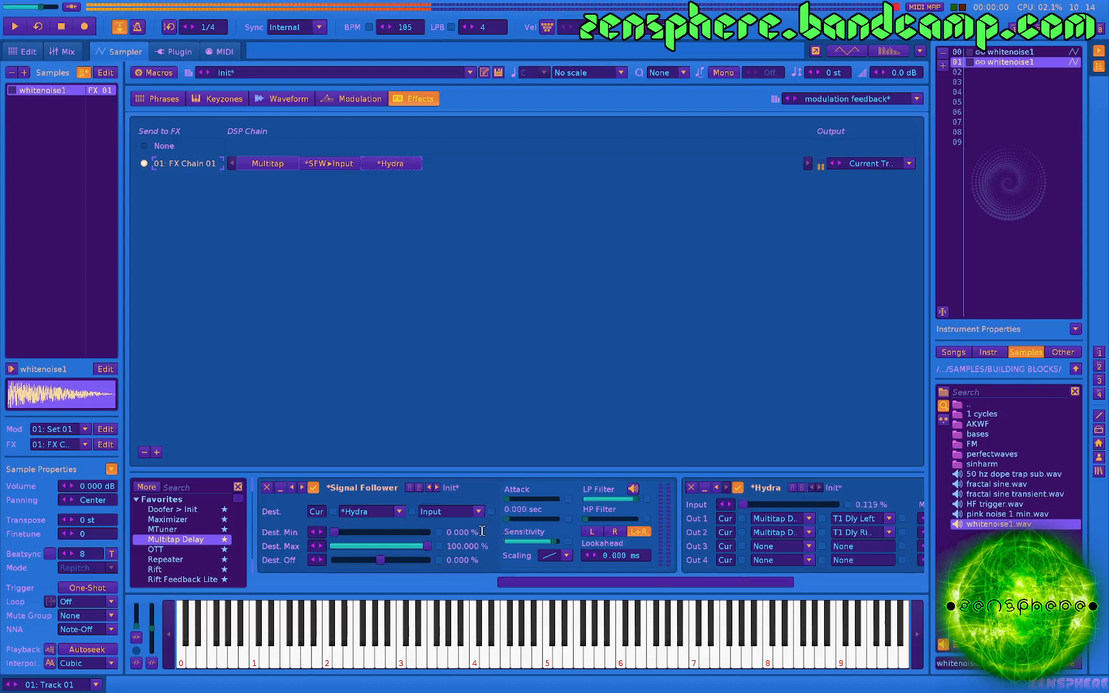
# Adjust the Signal Follower by ear to a sensitivity of about 69.8 % and a release of about 0.192 sec.
pyautogui.press('z')
pyautogui.moveTo(553, 542); pyautogui.dragTo(539, 541)
pyautogui.press('z')
pyautogui.press('z')
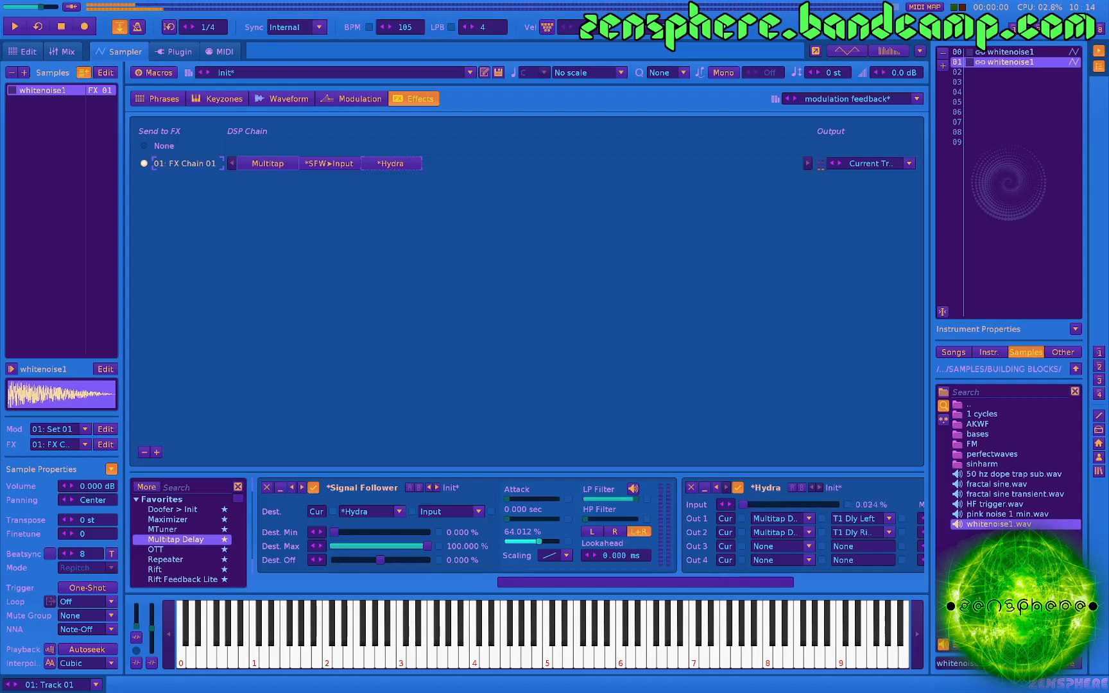
pyautogui.press('z')
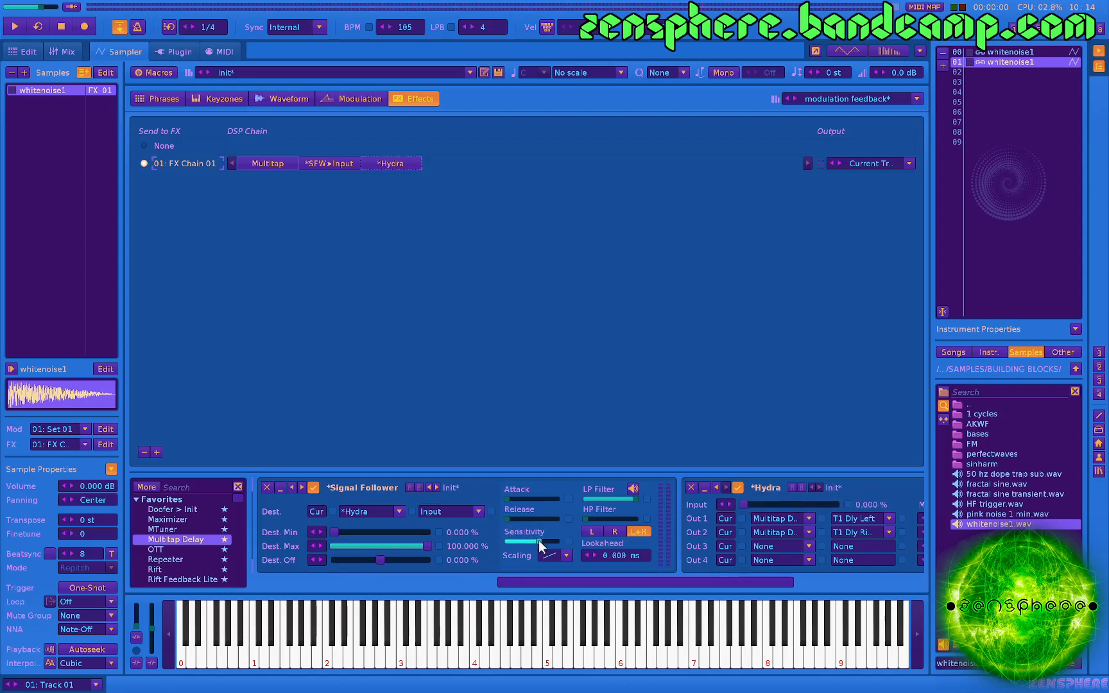
pyautogui.moveTo(538, 540)
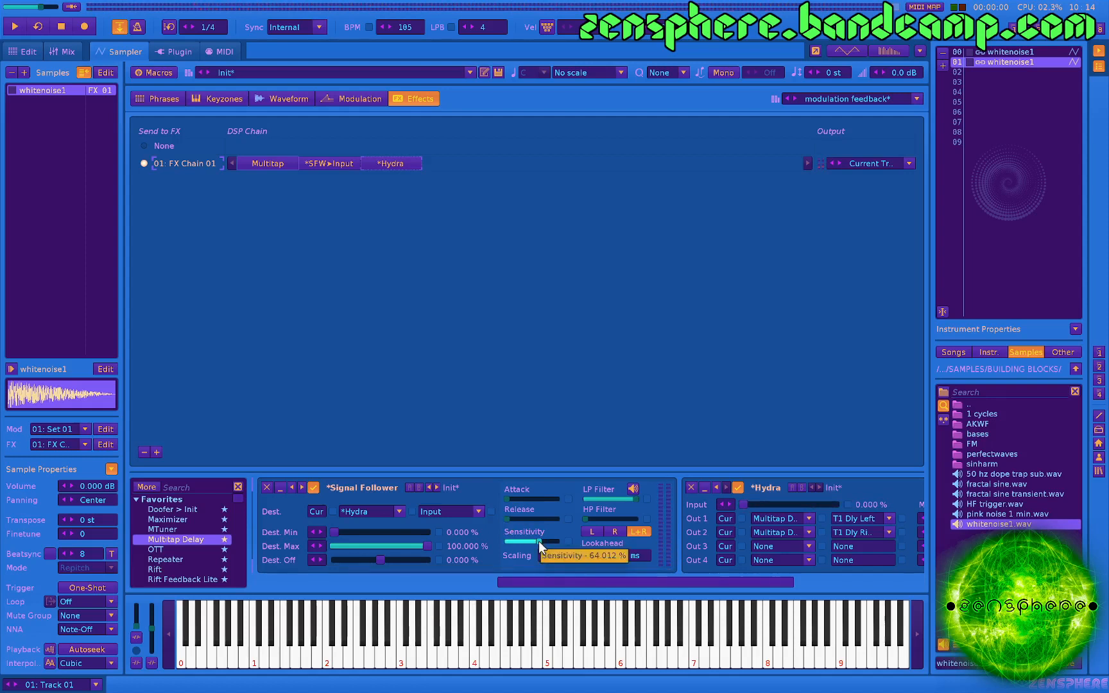
pyautogui.moveTo(515, 519); pyautogui.dragTo(542, 543)
# Show the Hydra's additional outputs and assign its Out 3 to the Multitap Delay's T1 Flt Freq. parameter.
pyautogui.scroll(-2, 543, 544)
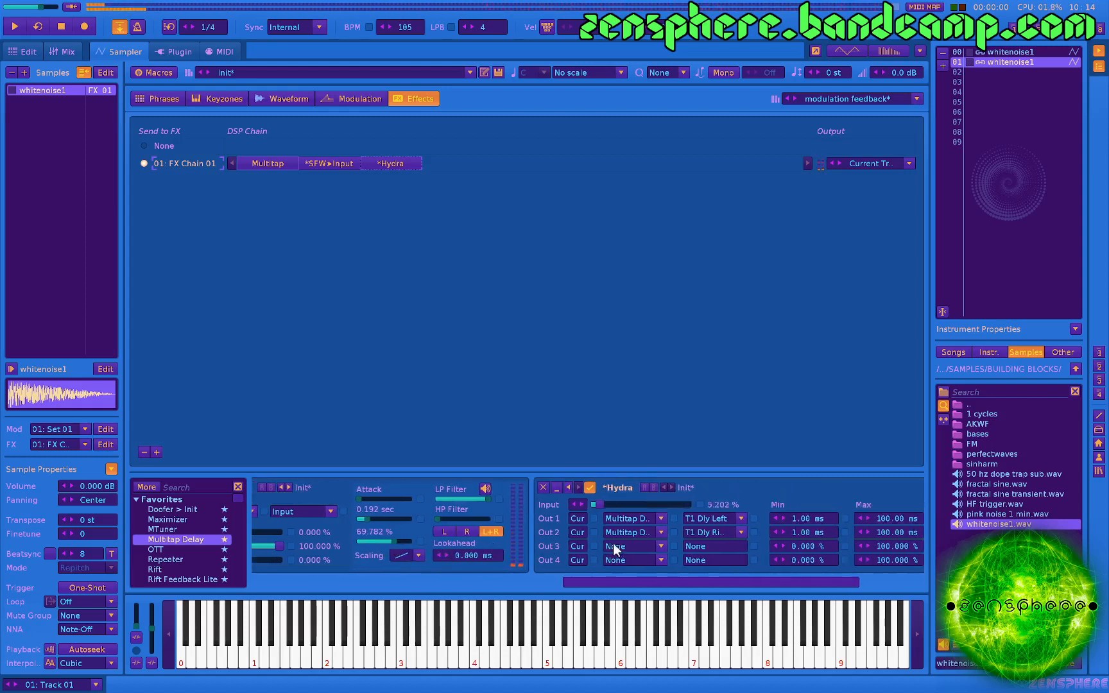
pyautogui.scroll(-2, 652, 526)
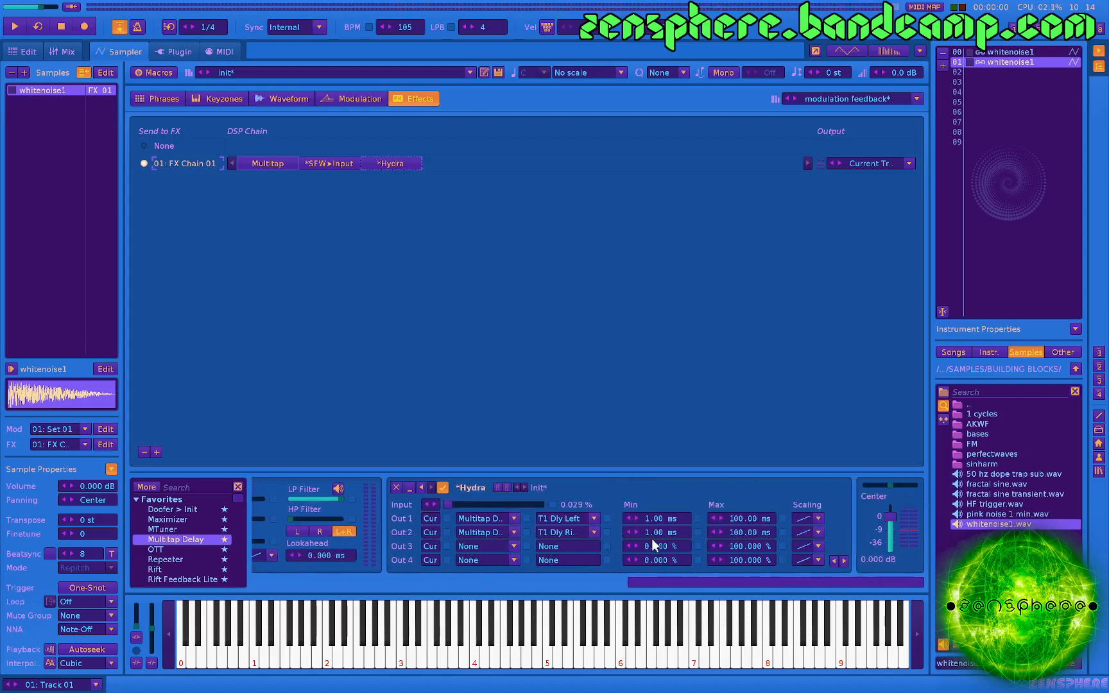
pyautogui.click(844, 560)
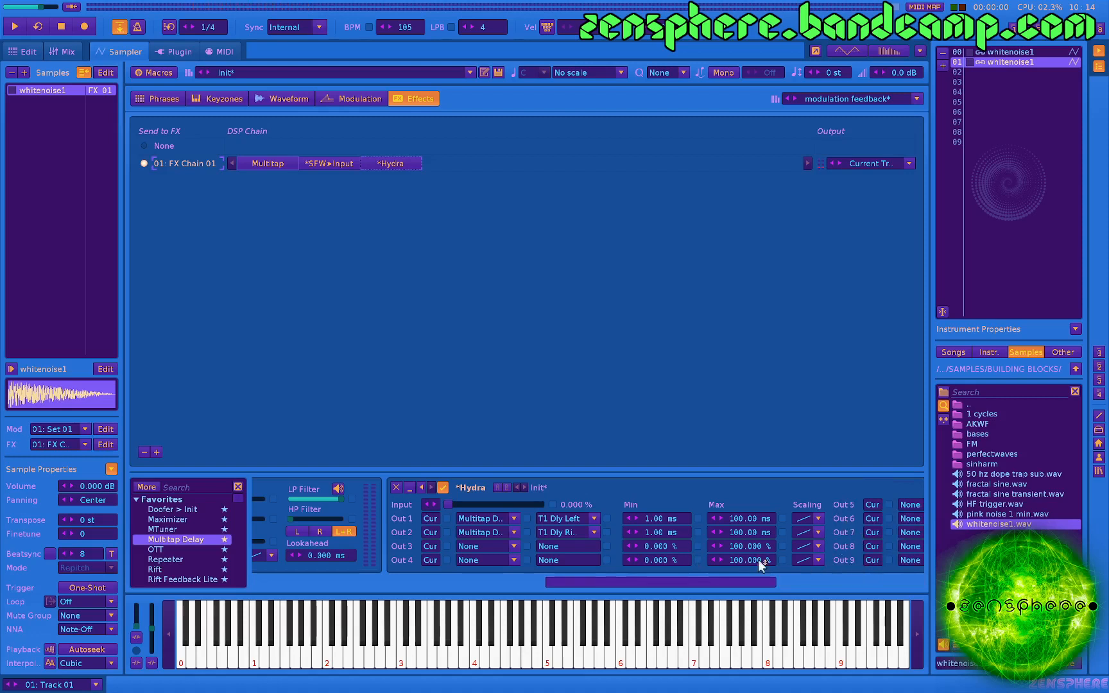
pyautogui.click(487, 545)
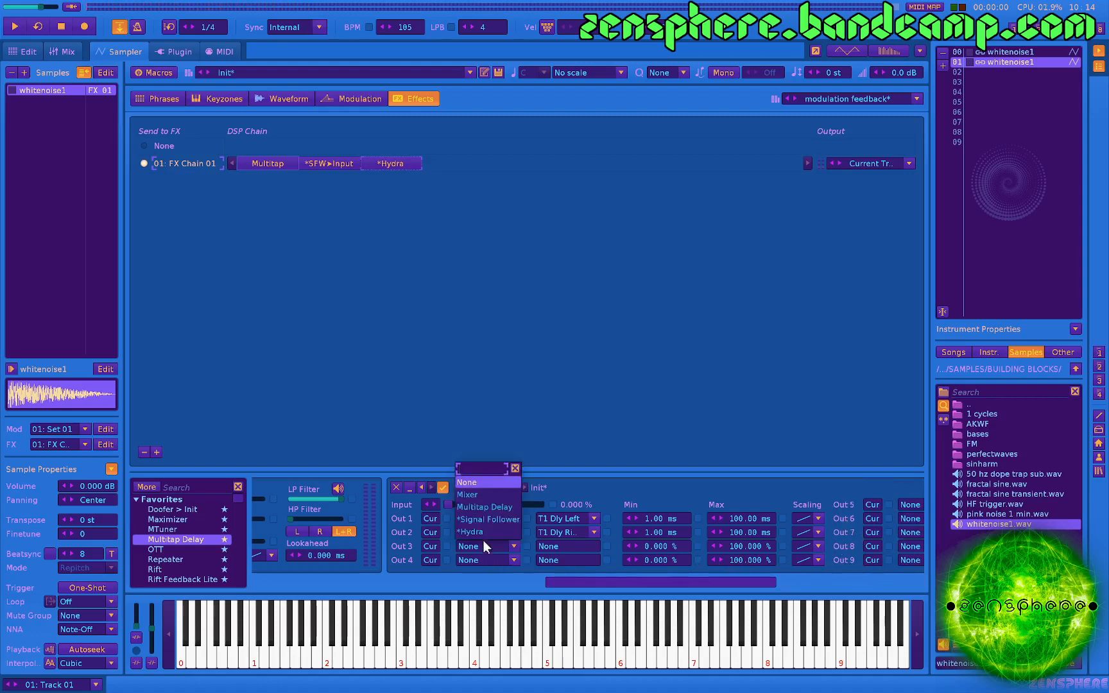
pyautogui.click(480, 506)
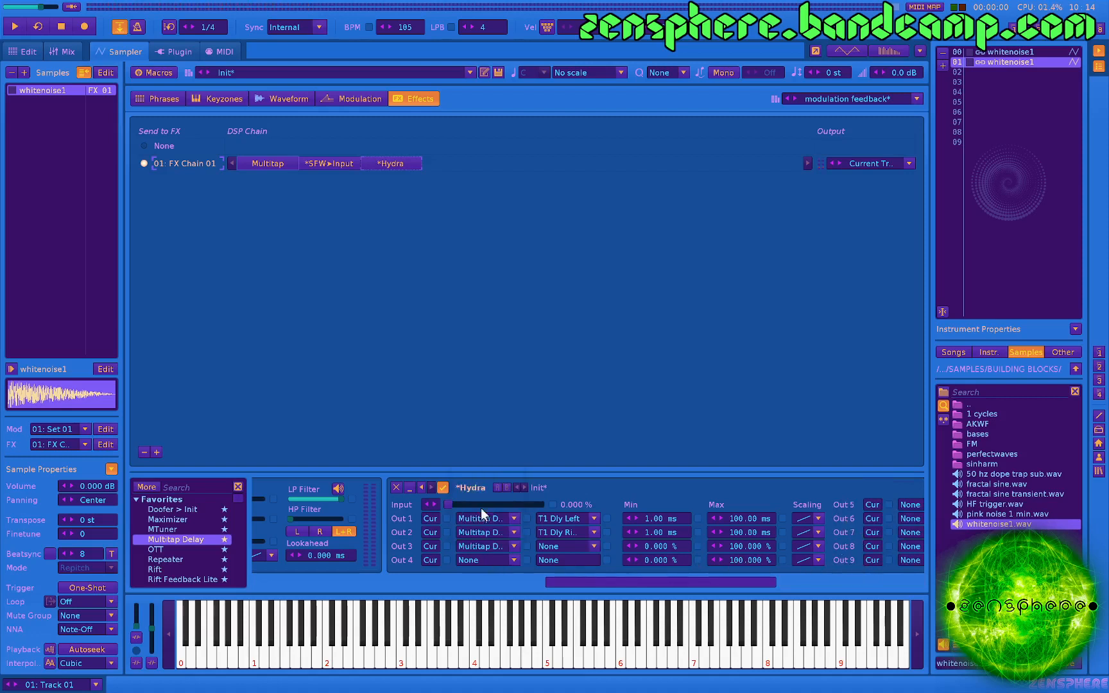
pyautogui.click(560, 545)
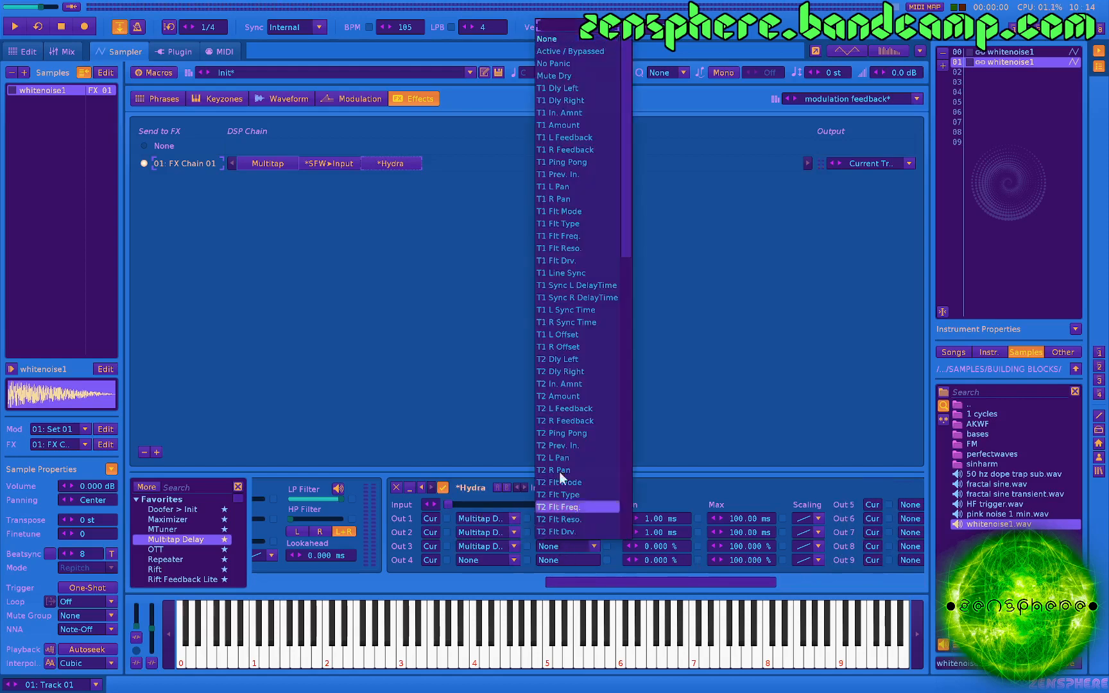
pyautogui.click(568, 238)
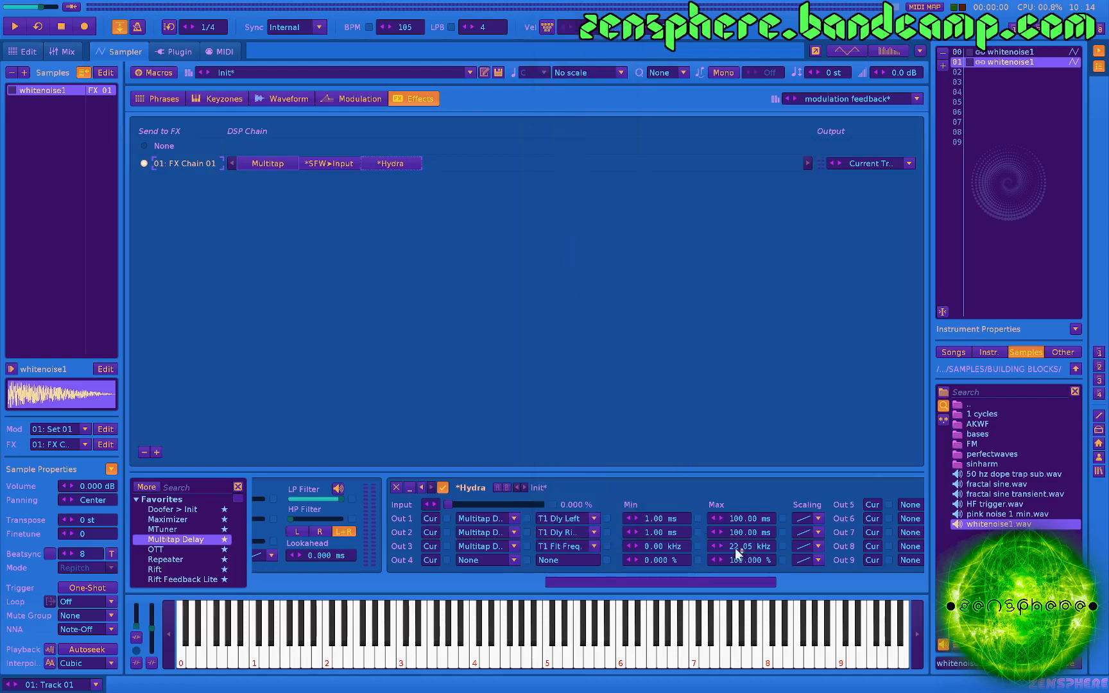
# Expand the Multitap Delay's filter and panning settings and audition the noise burst with the modulated Tap 1 filter.
pyautogui.hscroll(-3, 616, 558)
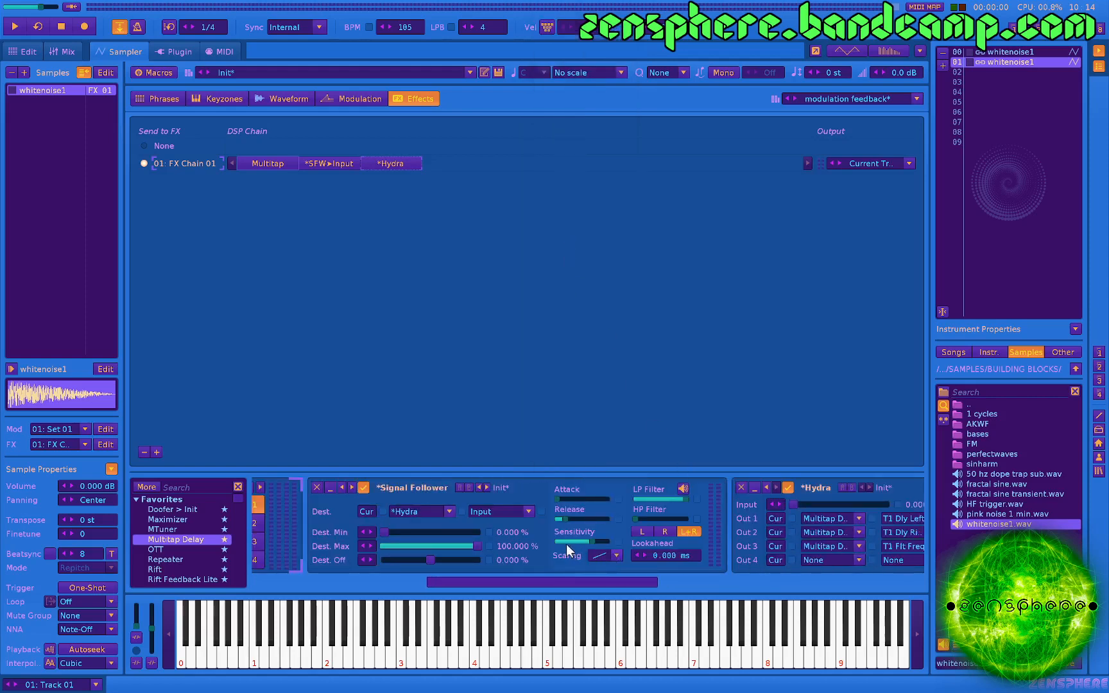
pyautogui.hscroll(-3, 548, 553)
pyautogui.hscroll(-2, 547, 553)
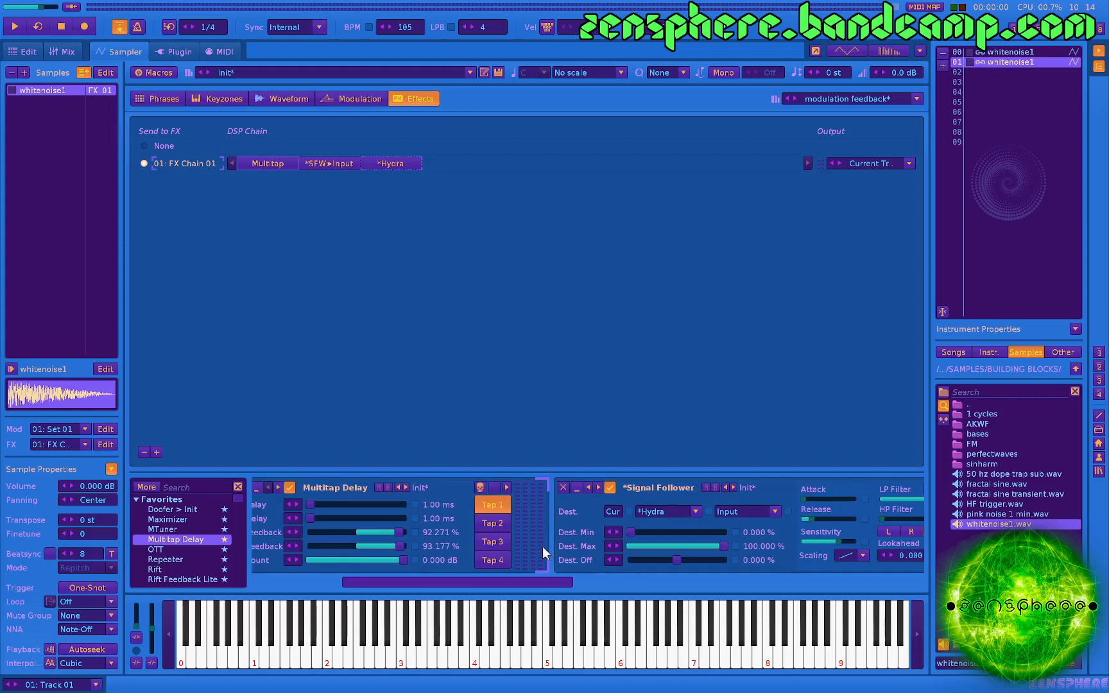
pyautogui.click(507, 487)
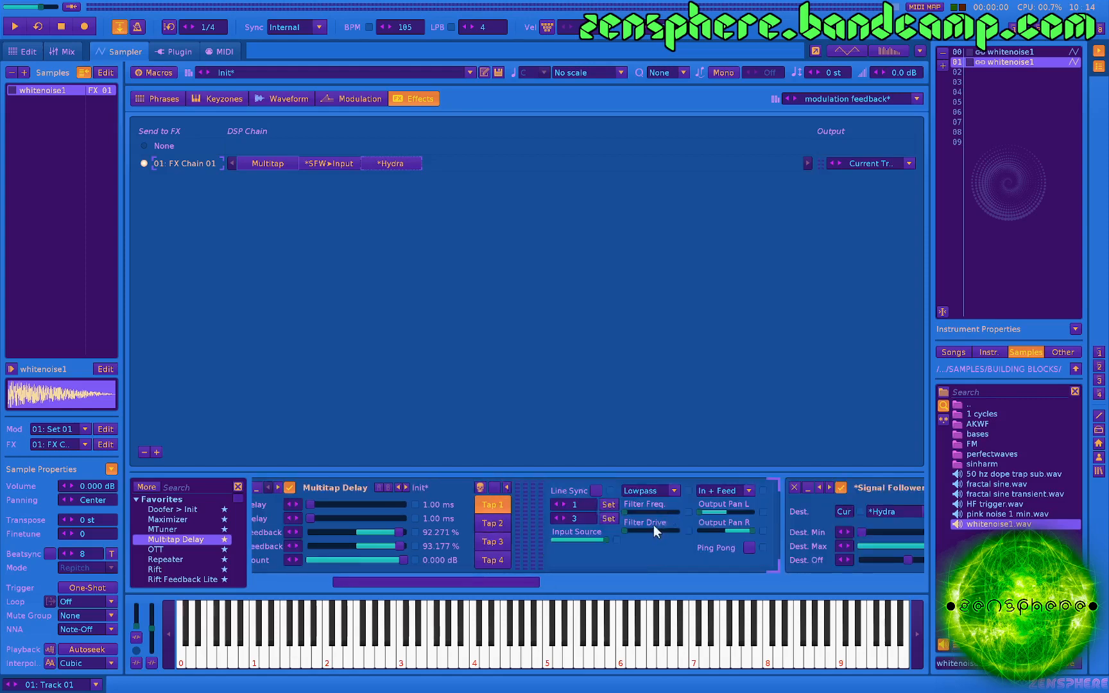
pyautogui.press('z')
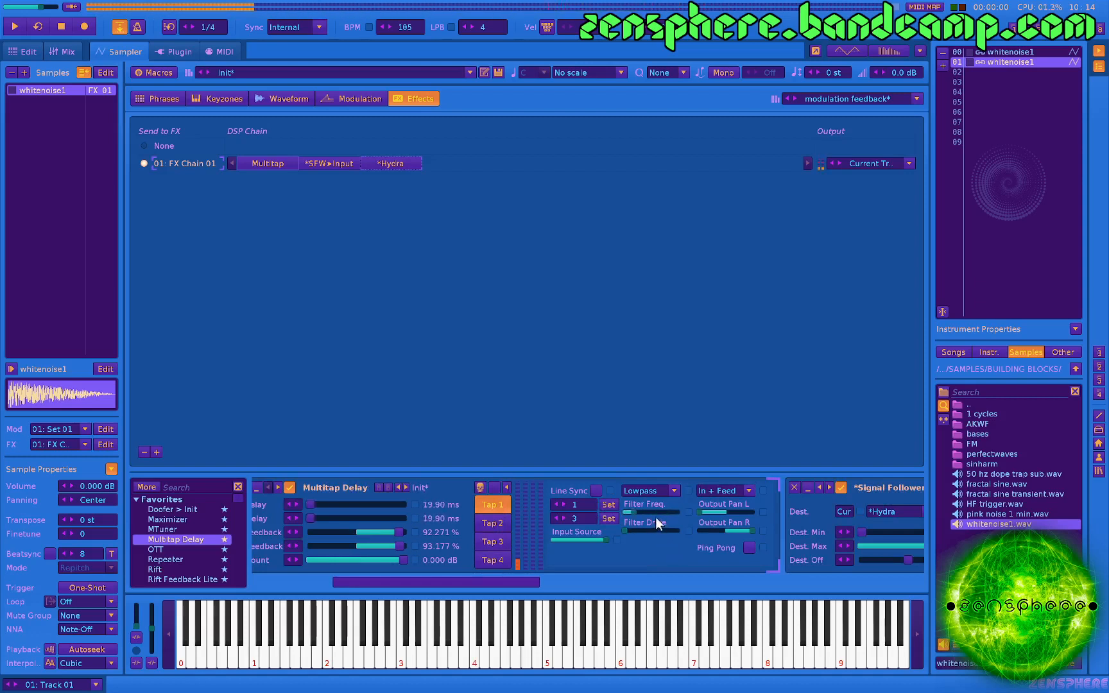
pyautogui.moveTo(655, 514)
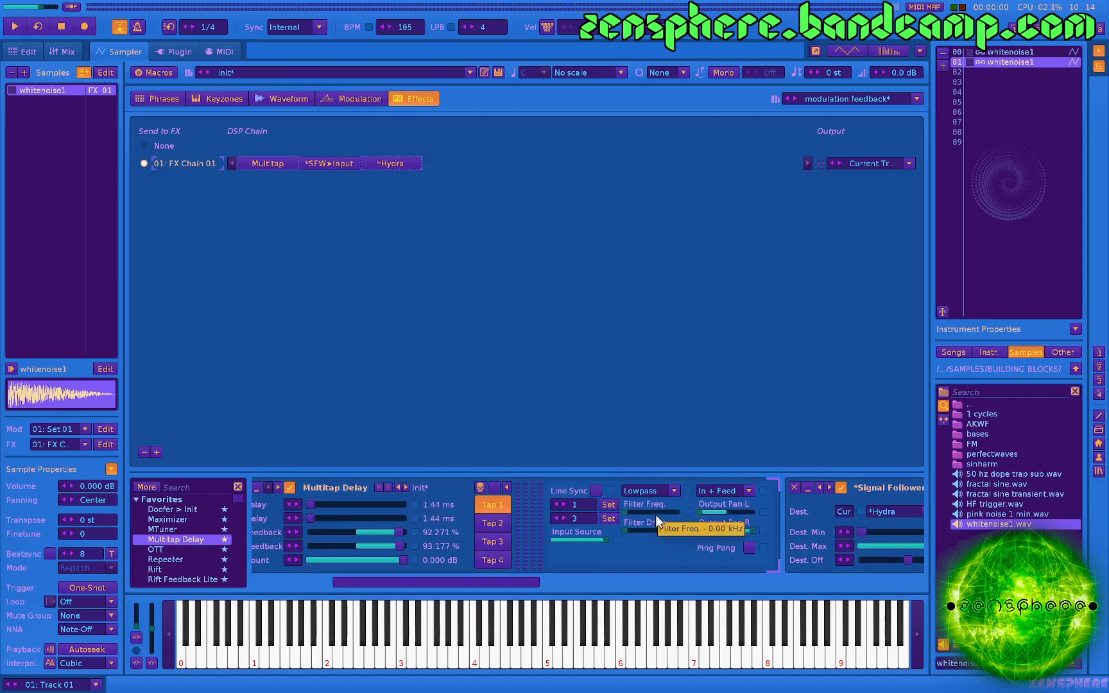
pyautogui.press('z')
# Raise the minimum of the Hydra's Out 3 to about 1.59 kHz and audition the noise burst.
pyautogui.hscroll(2, 654, 515)
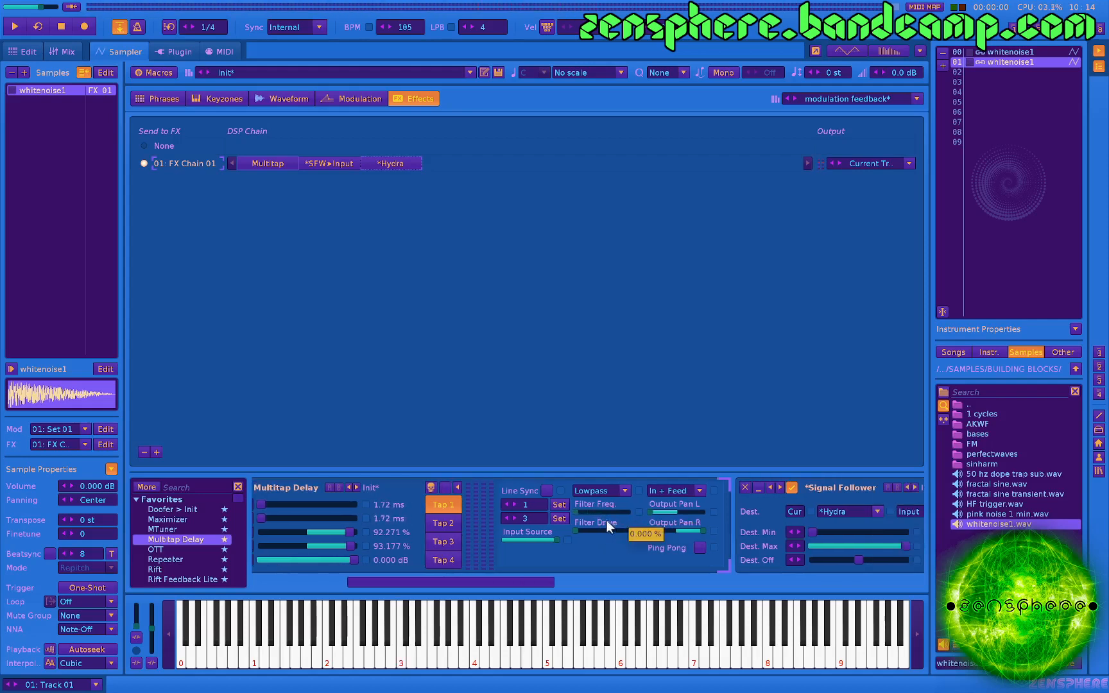
pyautogui.hscroll(6, 582, 512)
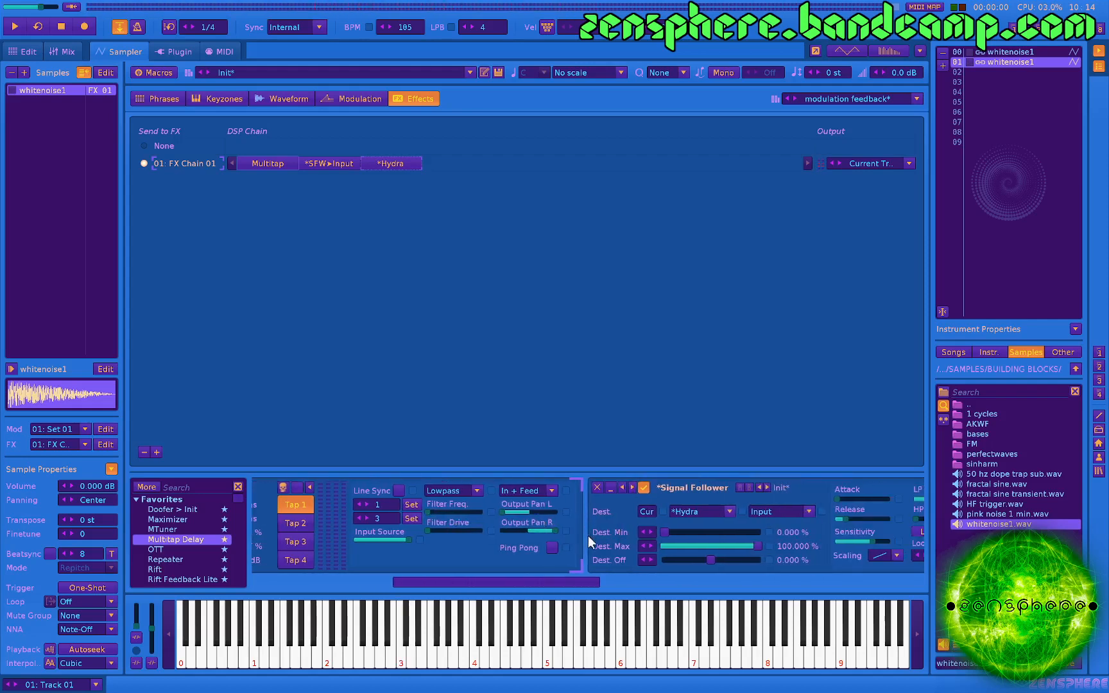
pyautogui.hscroll(12, 589, 534)
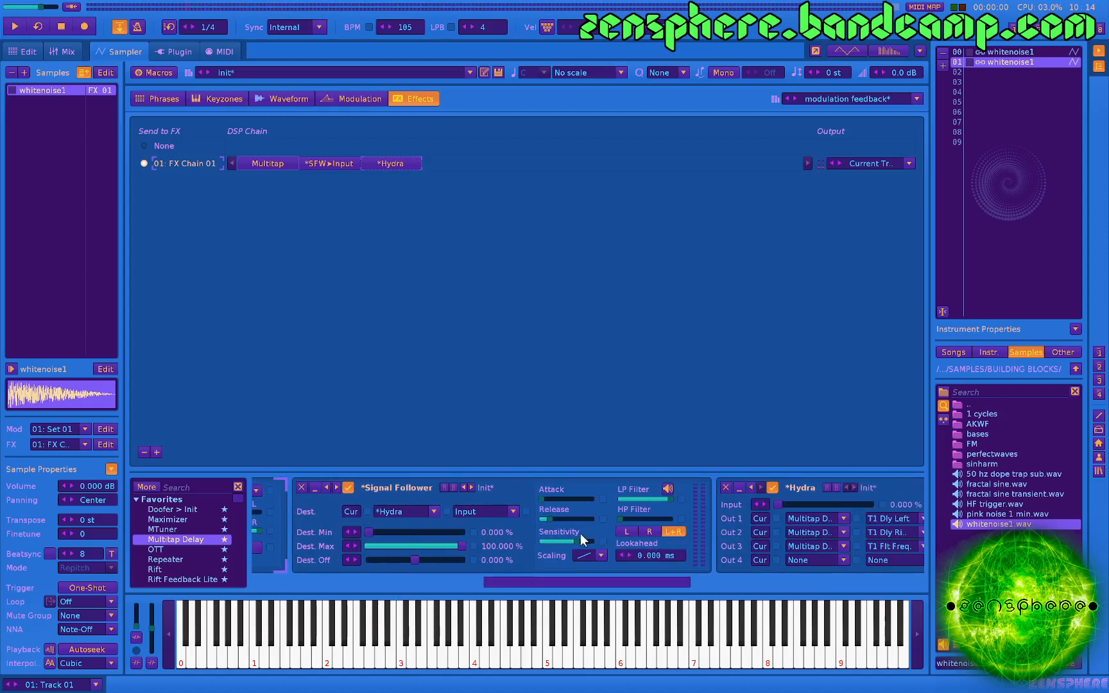
pyautogui.hscroll(6, 581, 534)
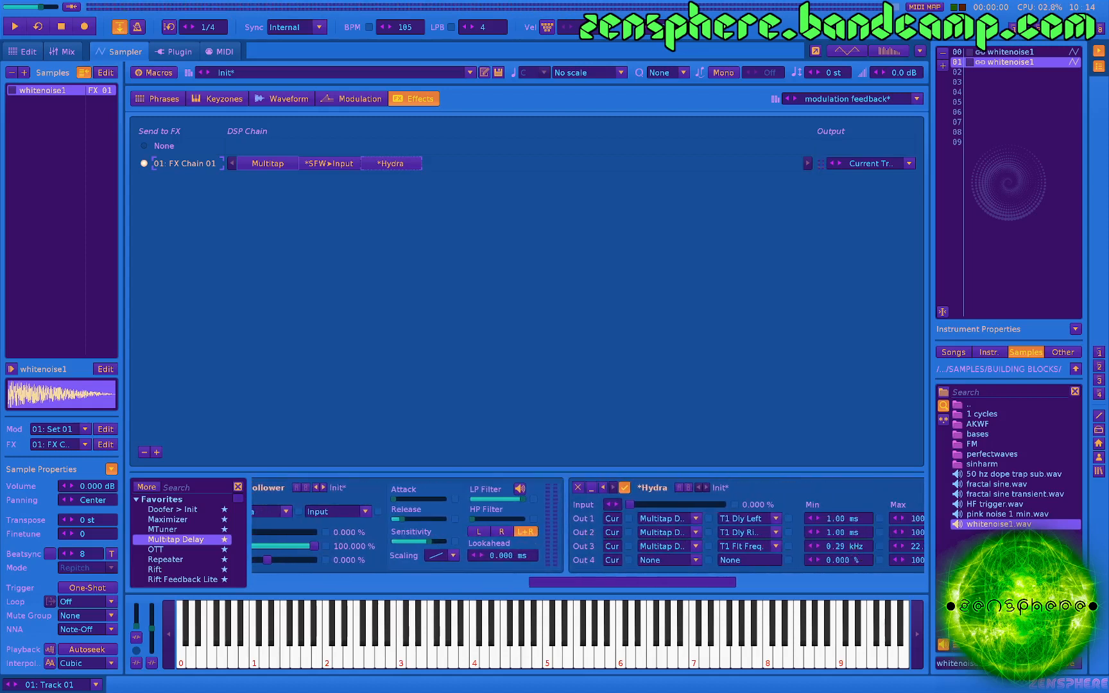
pyautogui.moveTo(848, 546)
pyautogui.mouseDown()
pyautogui.moveTo(849, 527)
pyautogui.moveTo(848, 540)
pyautogui.mouseUp()
pyautogui.press('z')
pyautogui.press('z')
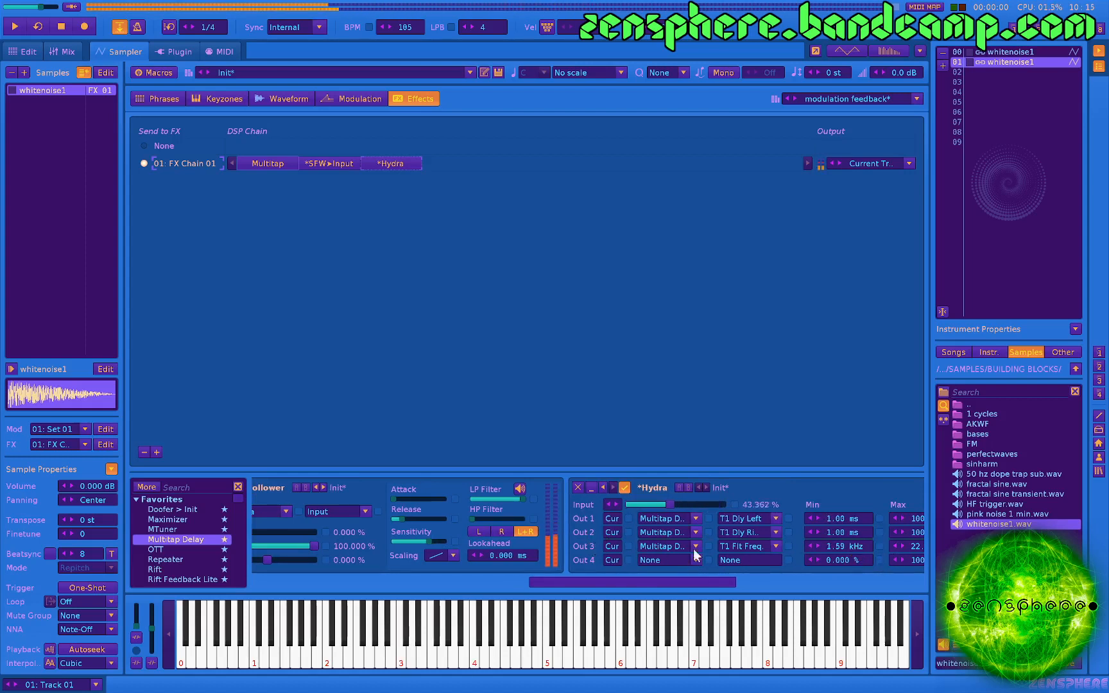
# Set the Hydra's Out 3 range by ear to a minimum of about 9.39 kHz and a maximum of about 4.94 kHz.
pyautogui.moveTo(692, 582); pyautogui.dragTo(736, 582)
pyautogui.press('z')
pyautogui.press('z')
pyautogui.moveTo(774, 546); pyautogui.dragTo(774, 584)
pyautogui.press('z')
pyautogui.moveTo(696, 546); pyautogui.dragTo(696, 518)
pyautogui.press('z')
pyautogui.press('z')
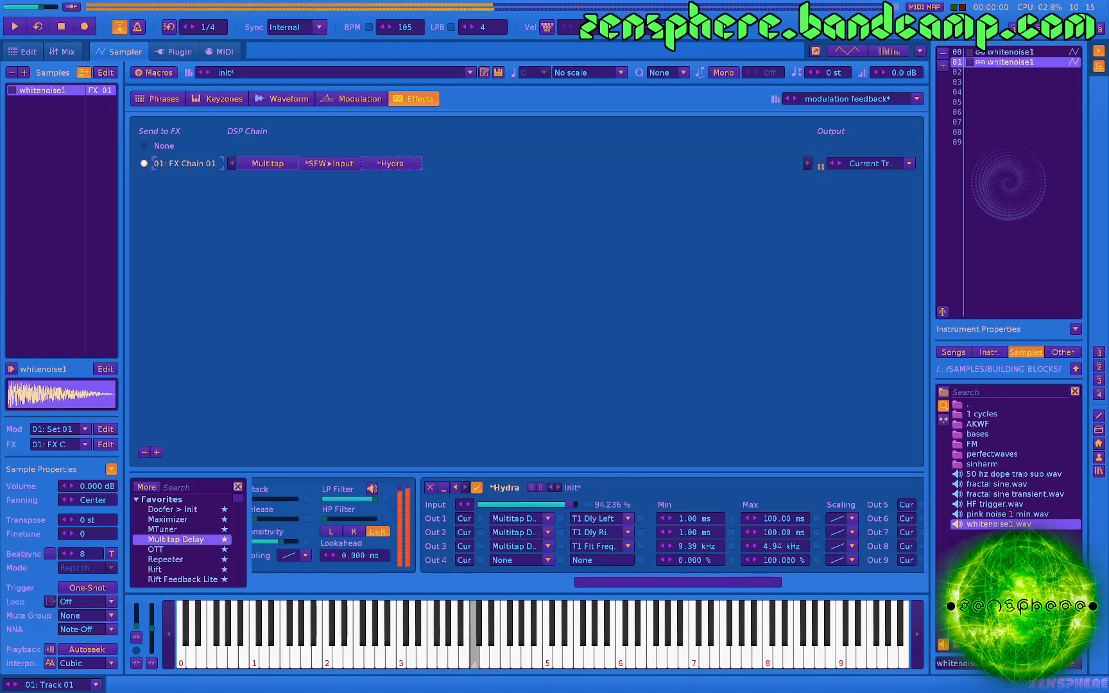
# Lower the maximum of the Hydra's Out 3 to about 3.9 kHz while auditioning the noise burst.
pyautogui.press('z')
pyautogui.moveTo(775, 546)
pyautogui.mouseDown()
pyautogui.moveTo(775, 508)
pyautogui.moveTo(775, 549)
pyautogui.mouseUp()
pyautogui.press('z')
pyautogui.press('z')
pyautogui.press('z')
pyautogui.press('z')
pyautogui.press('z')
pyautogui.scroll(3, 661, 561)
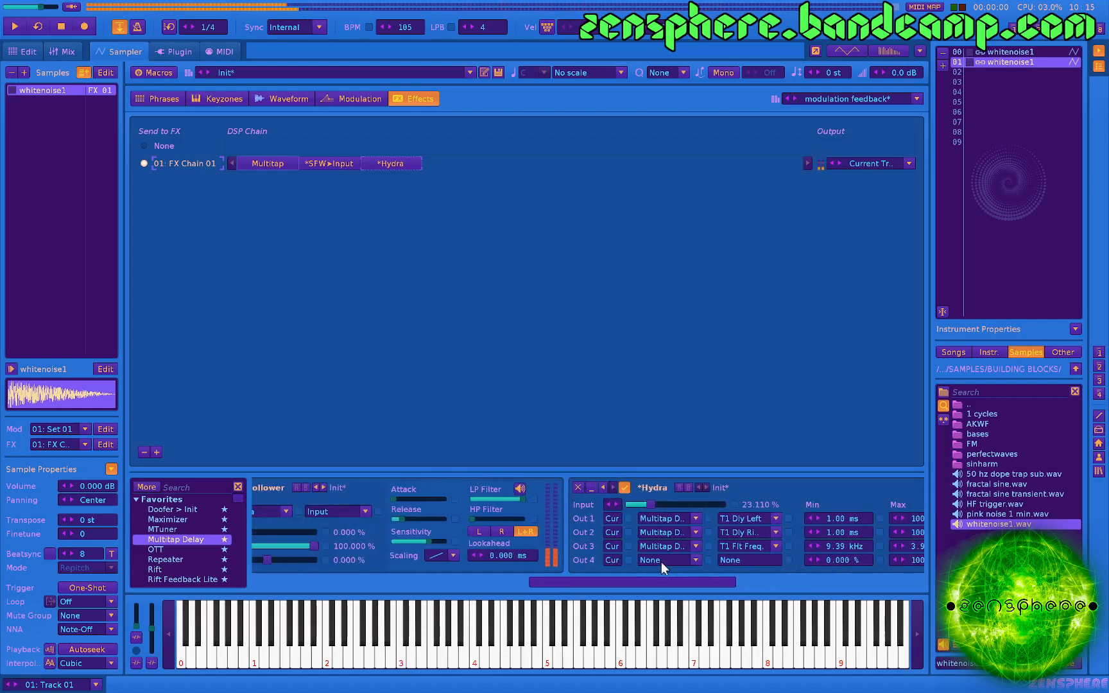
# Adjust the Signal Follower by ear to a release of about 0.136 sec and a sensitivity of about 83 %.
pyautogui.press('z')
pyautogui.press('z')
pyautogui.moveTo(401, 519); pyautogui.dragTo(435, 541)
pyautogui.press('z')
pyautogui.press('z')
pyautogui.press('z')
pyautogui.press('z')
pyautogui.press('z')
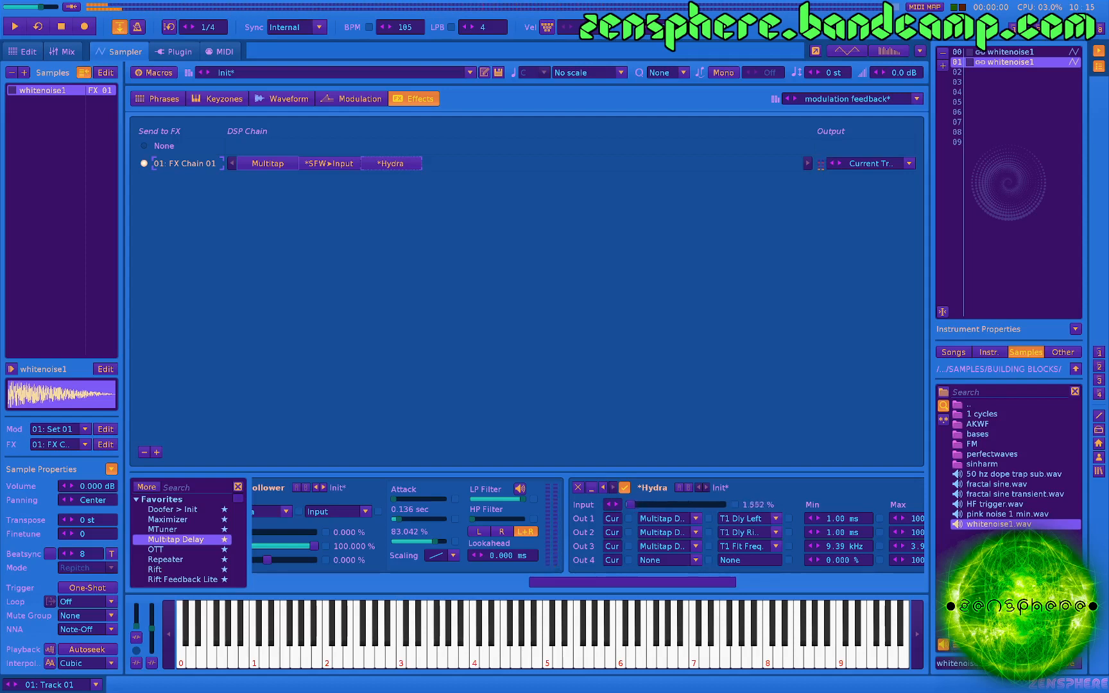
pyautogui.press('z')
# Review the Signal Follower's settings and the Multitap Delay's Tap 1 filter, delay and feedback settings.
pyautogui.scroll(3, 436, 546)
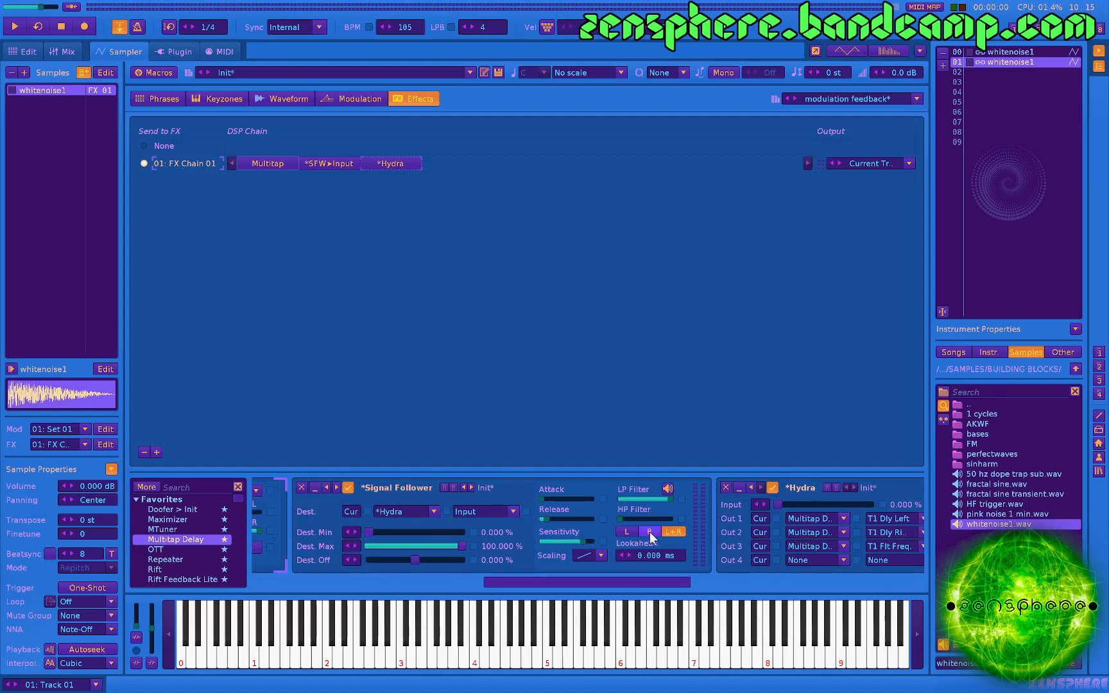
pyautogui.scroll(3, 641, 535)
pyautogui.scroll(3, 450, 529)
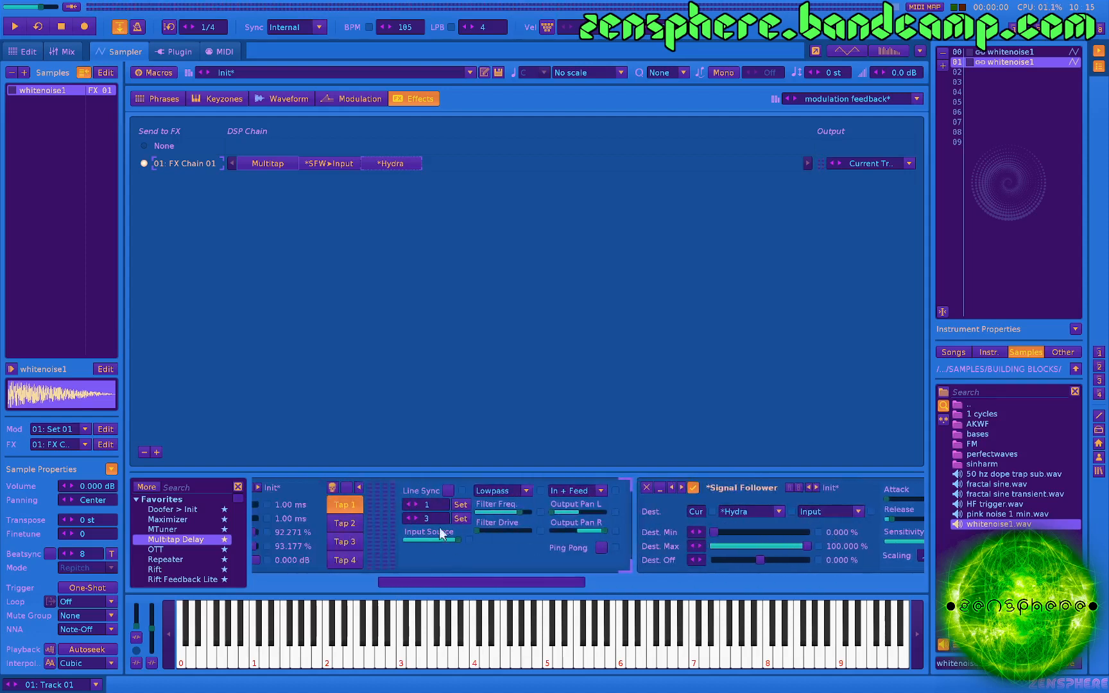
pyautogui.scroll(2, 441, 533)
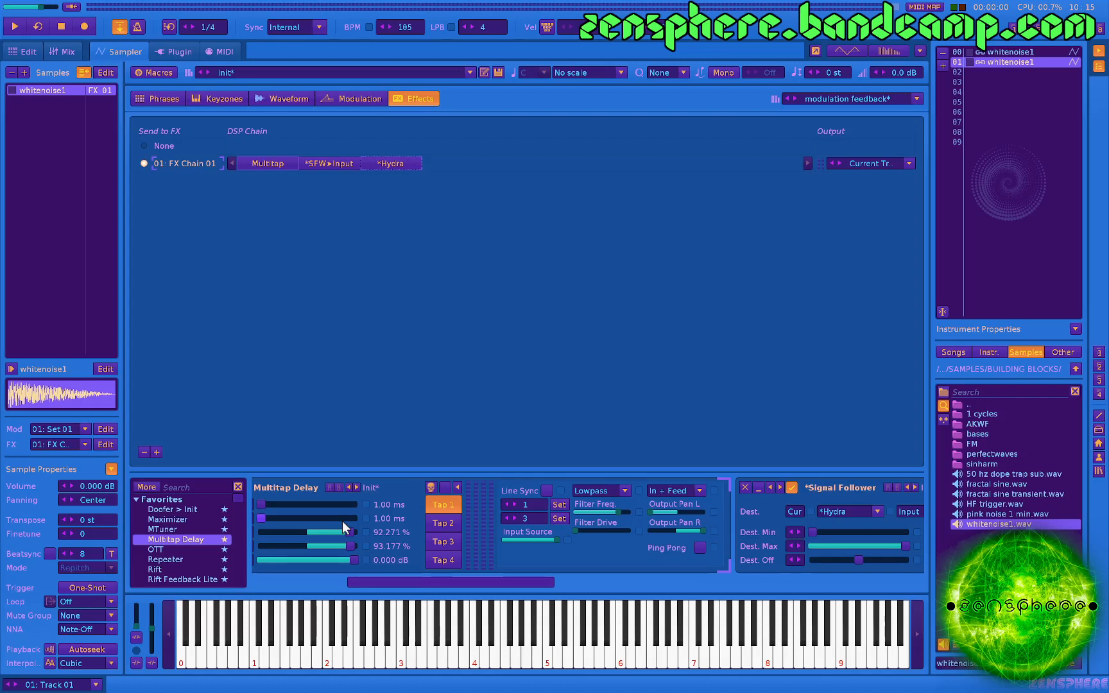
pyautogui.hscroll(-1, 345, 520)
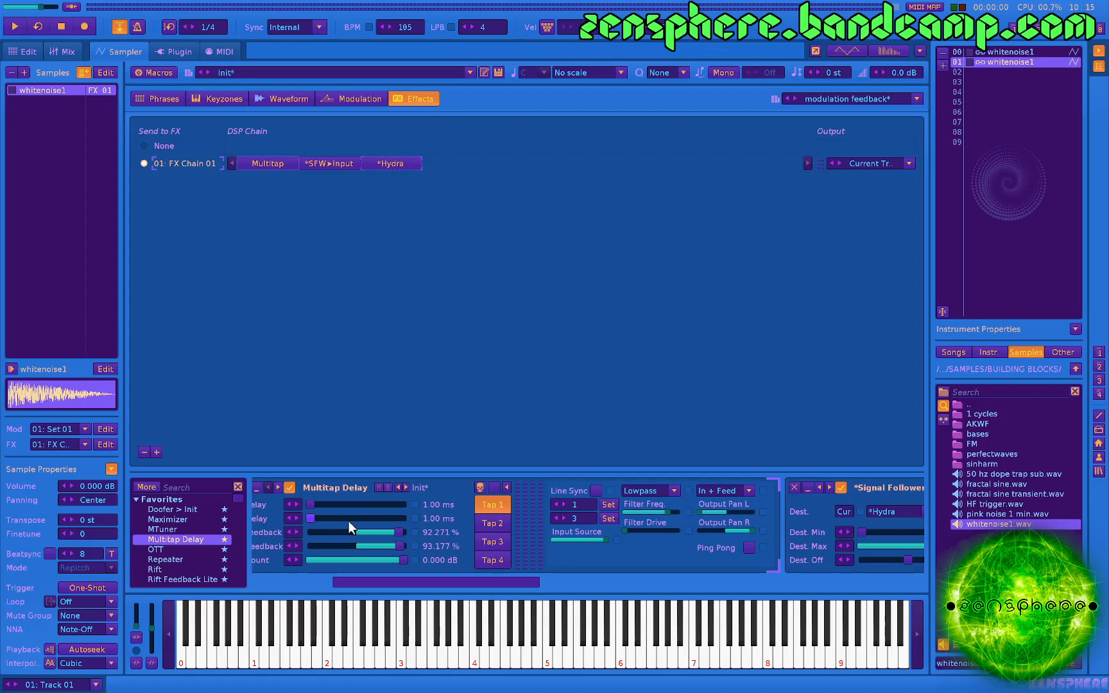
pyautogui.hscroll(-1, 358, 521)
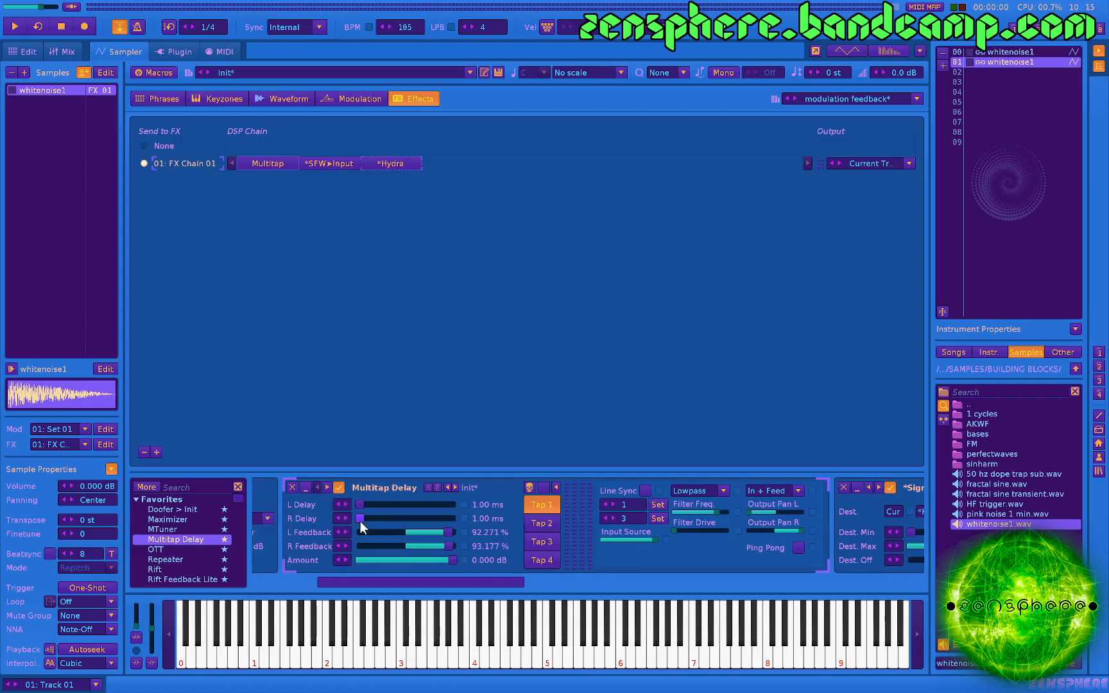